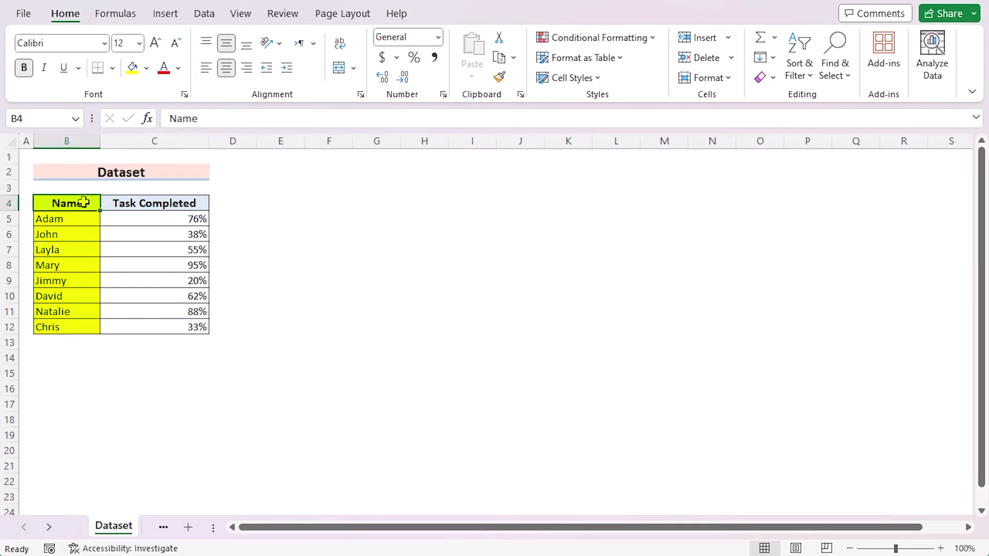
- Open the Using Conditional Formatting sheet and start selecting the Task Completed percentages at C5
left_click(159, 203)
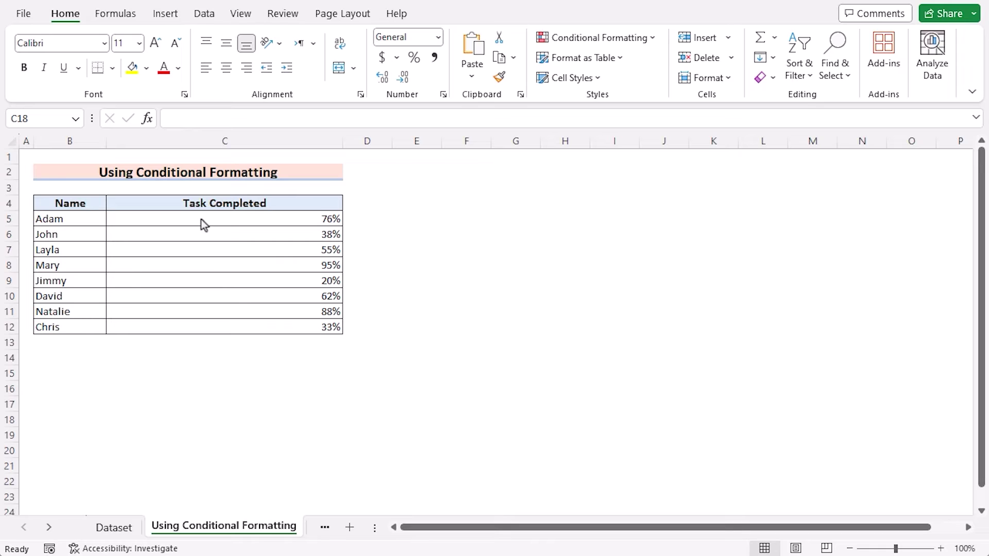
left_click(192, 221)
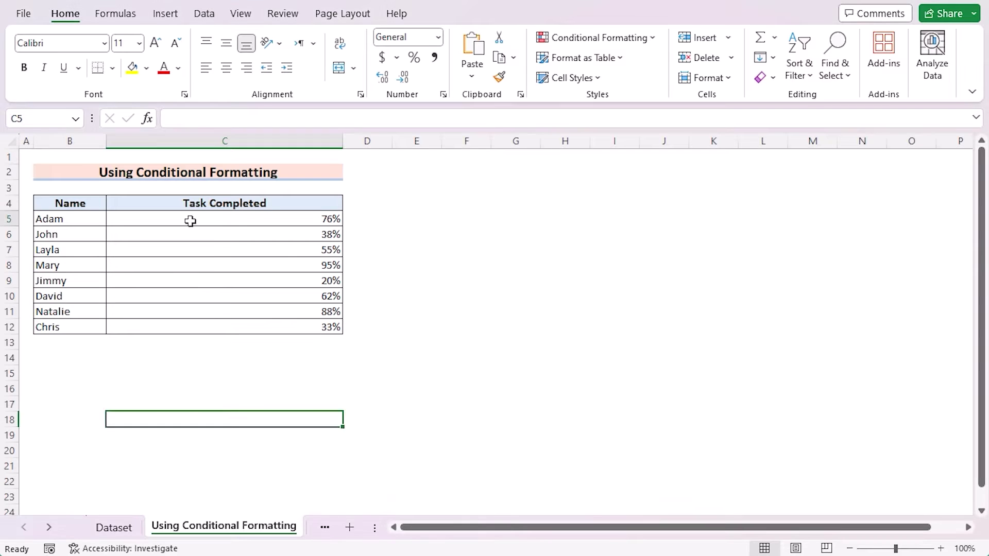
- Select C5:C12 and start a new Data Bar conditional formatting rule
left_click(208, 324, "shift")
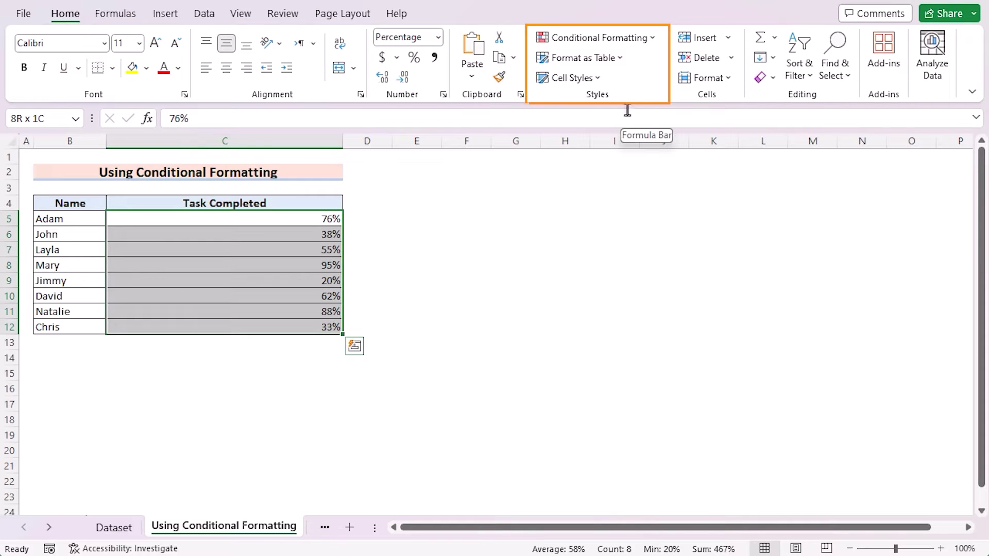
left_click(654, 38)
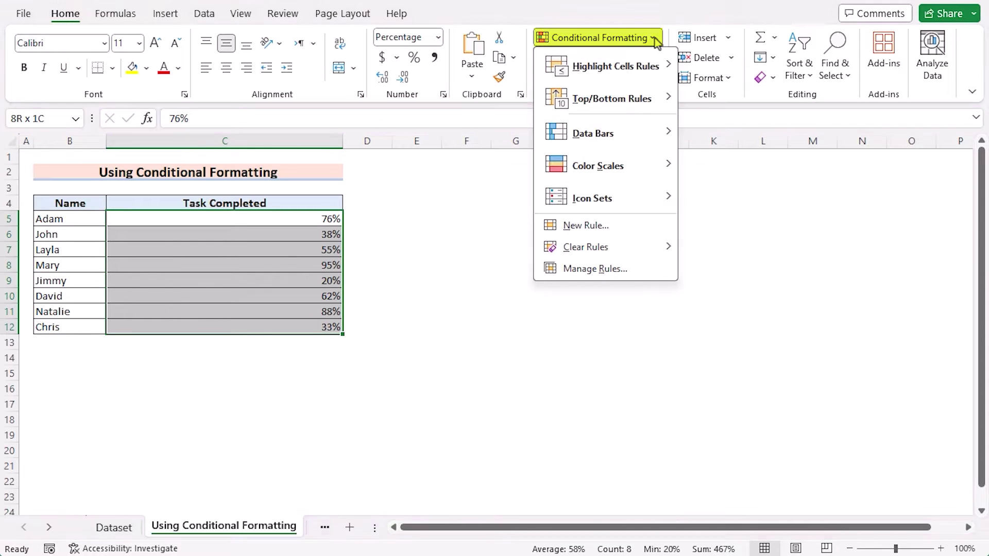
left_click(654, 223)
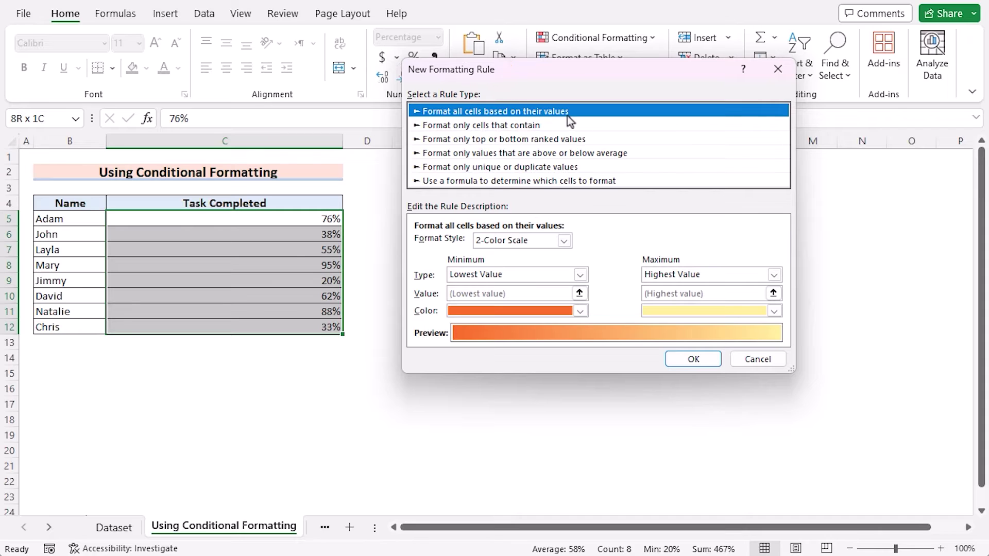
left_click(565, 241)
left_click(539, 275)
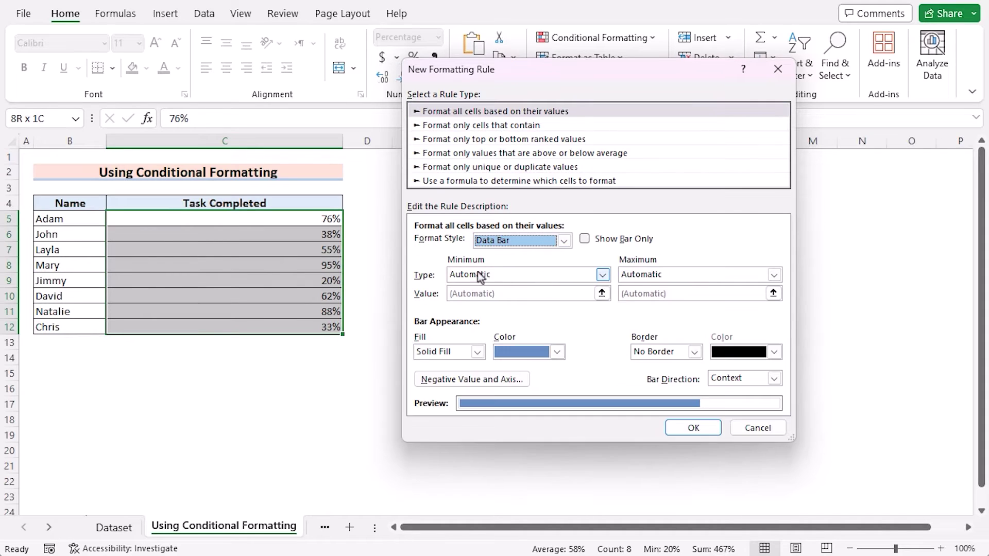
- Set minimum and maximum types to Percent with green bars, apply, then undo the rule
left_click(602, 274)
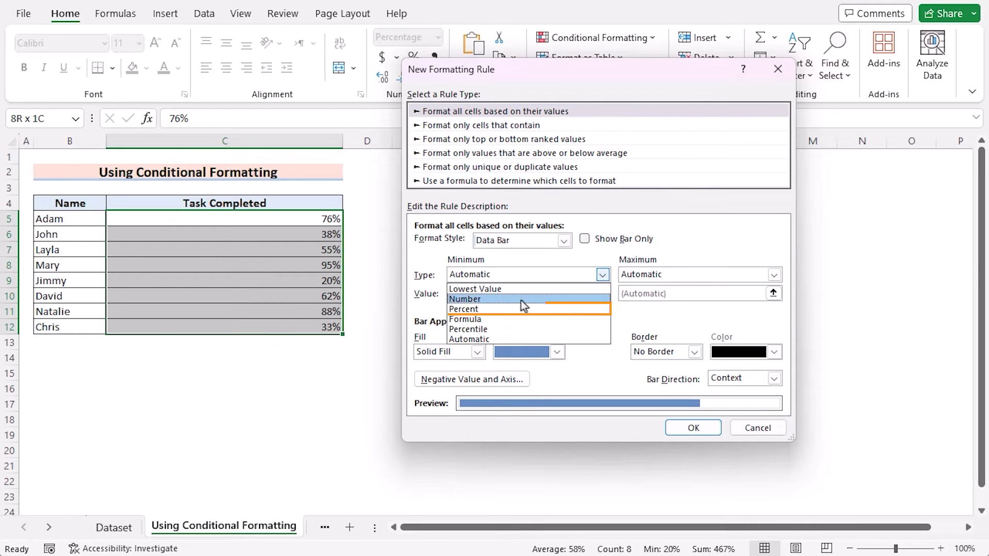
left_click(499, 307)
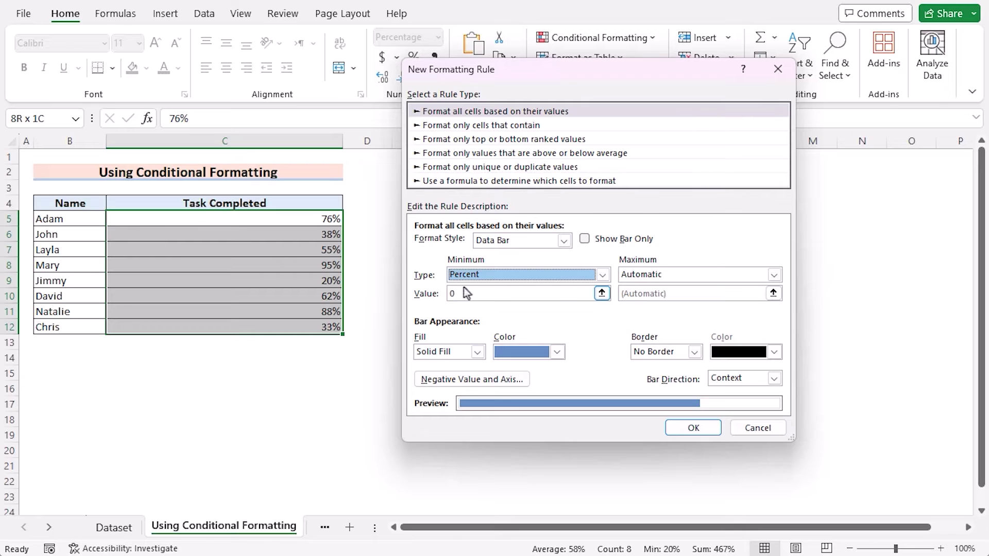
left_click(774, 275)
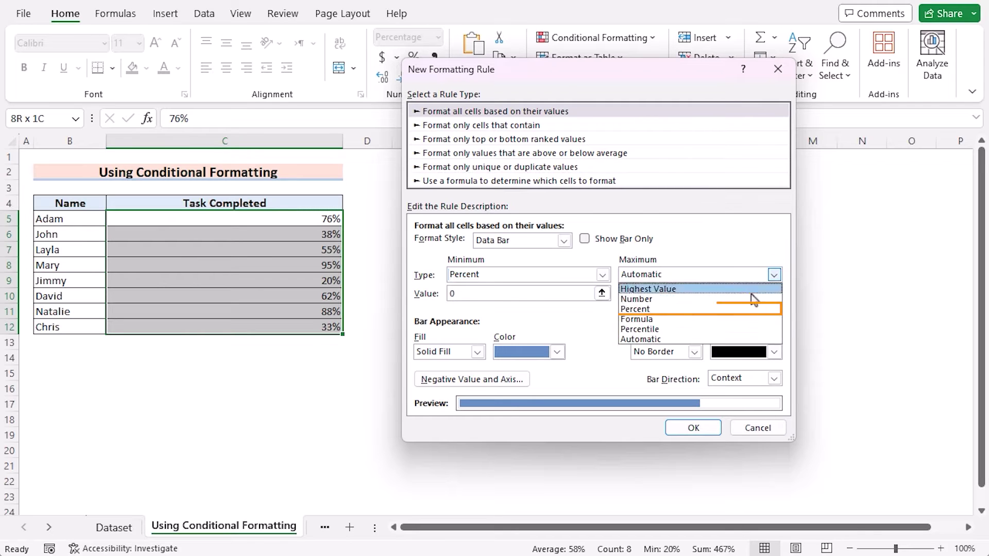
left_click(682, 309)
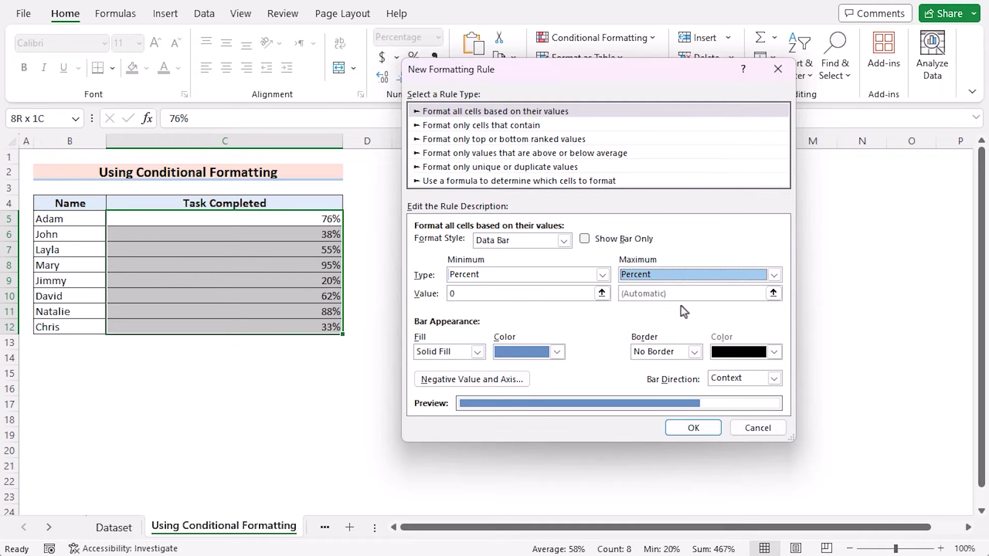
left_click(558, 352)
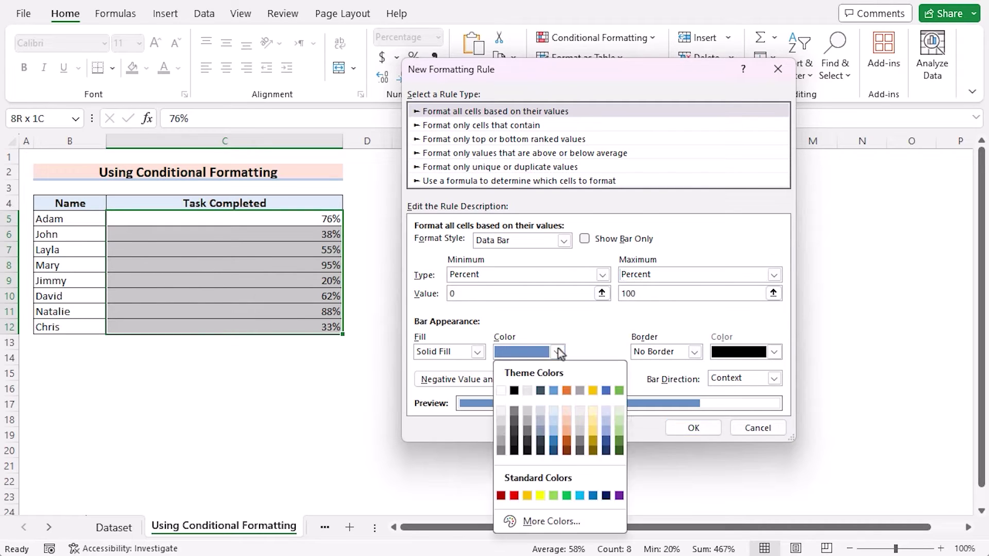
left_click(619, 430)
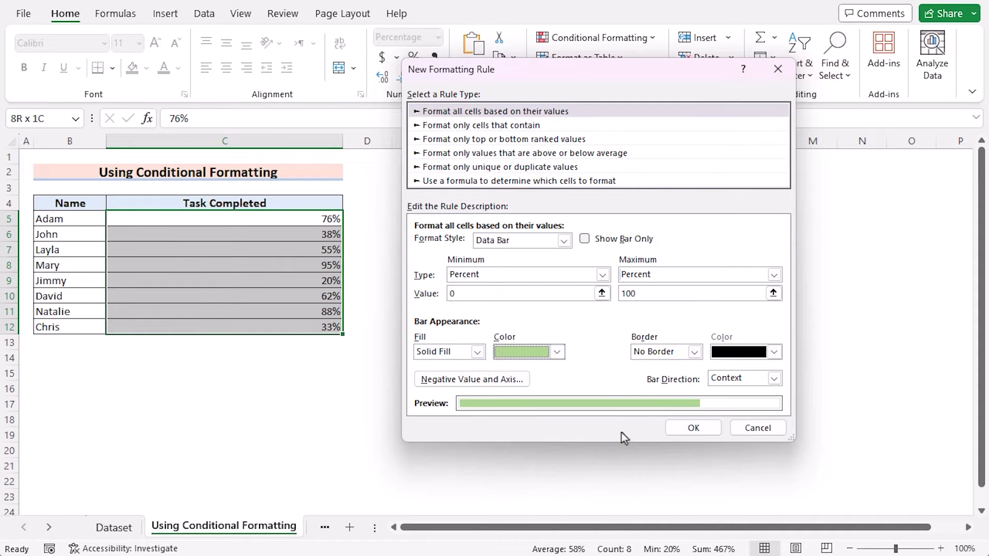
left_click(697, 429)
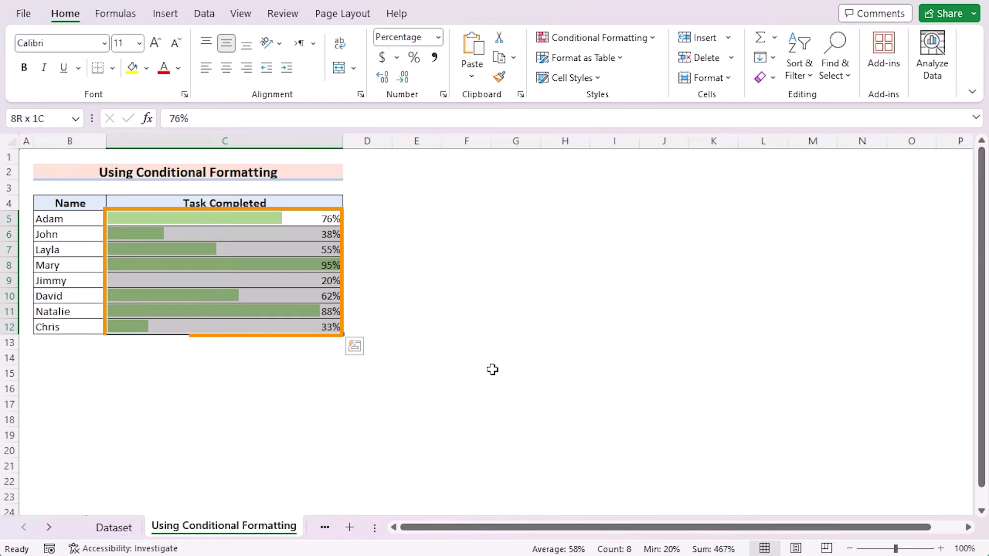
key("ctrl+z")
- Reselect C5:C12 and apply a Solid Fill data bar preset to the percentages
left_click(292, 217)
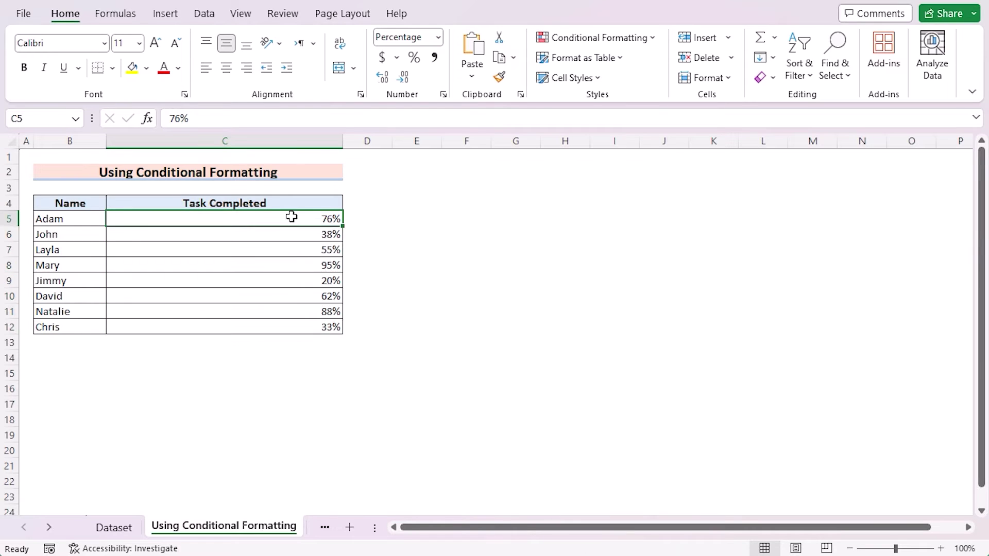
left_click(295, 322, "shift")
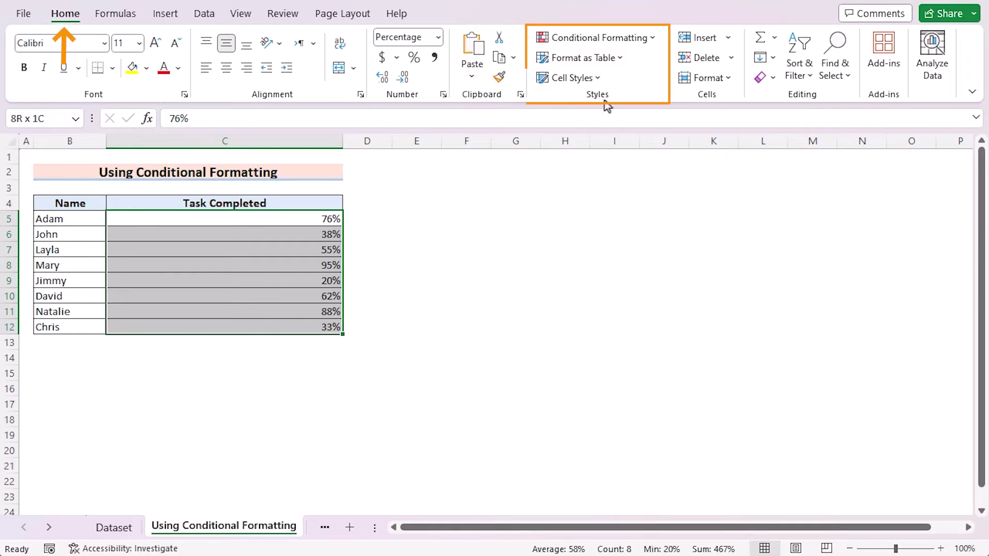
left_click(654, 40)
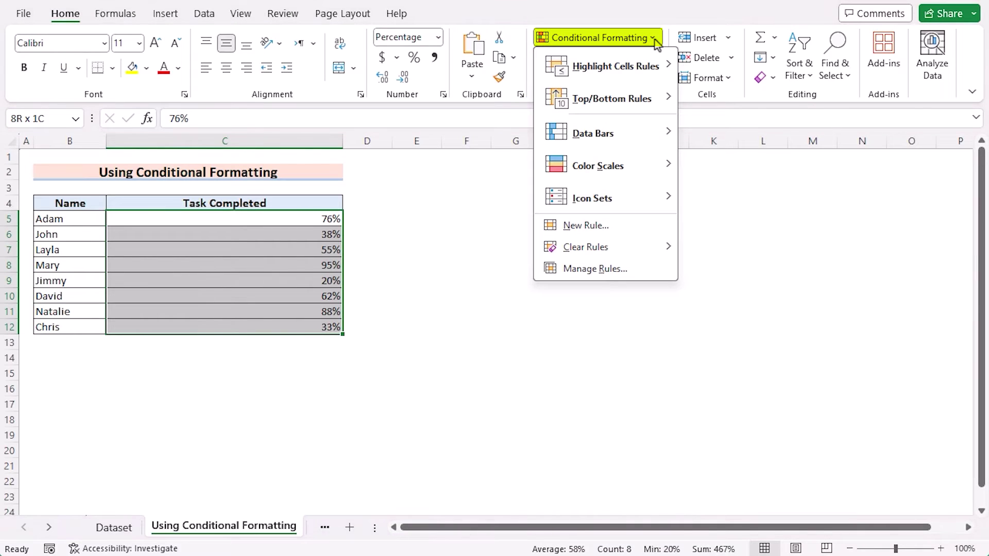
mouse_move(672, 138)
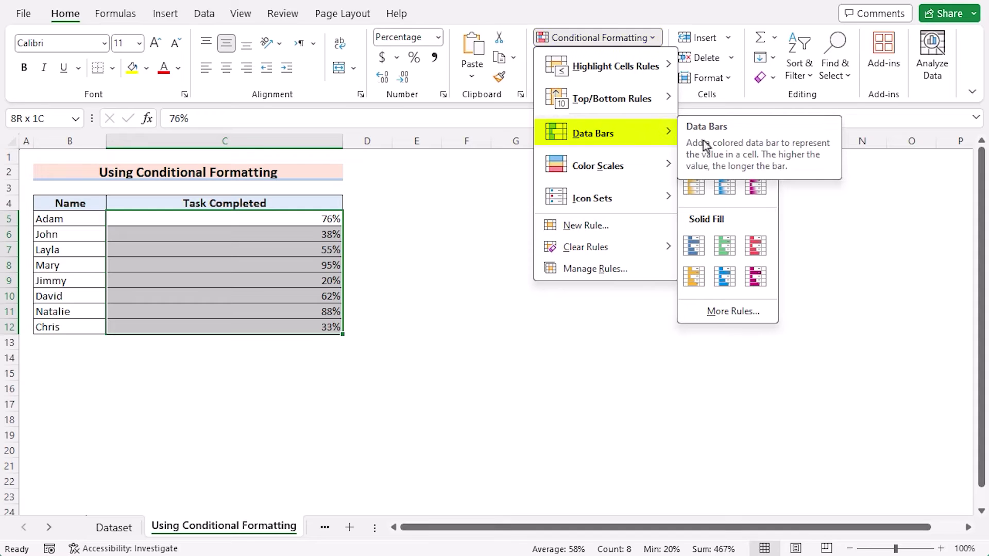
left_click(755, 248)
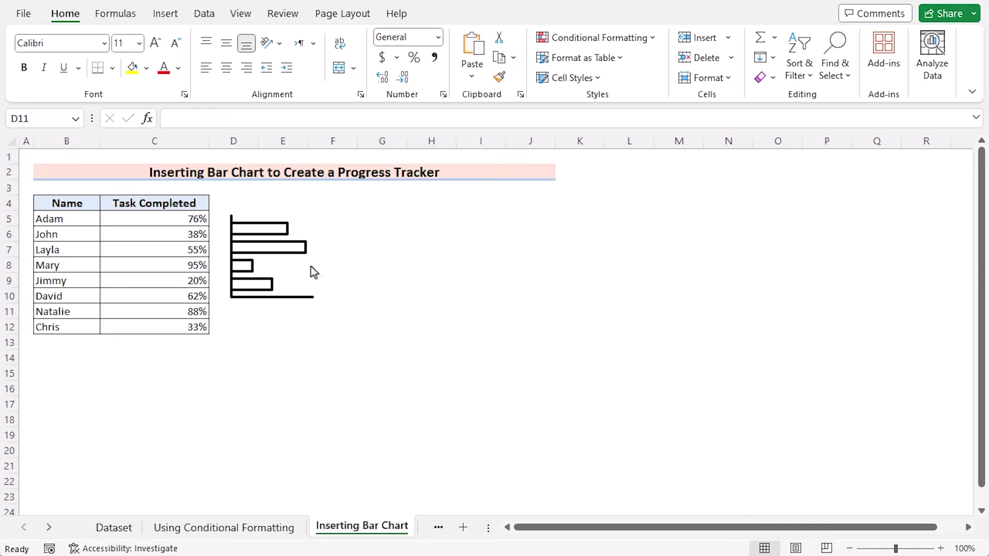
- Insert a 2-D clustered bar chart of B4:C12 and move it beside the table
left_click(75, 205)
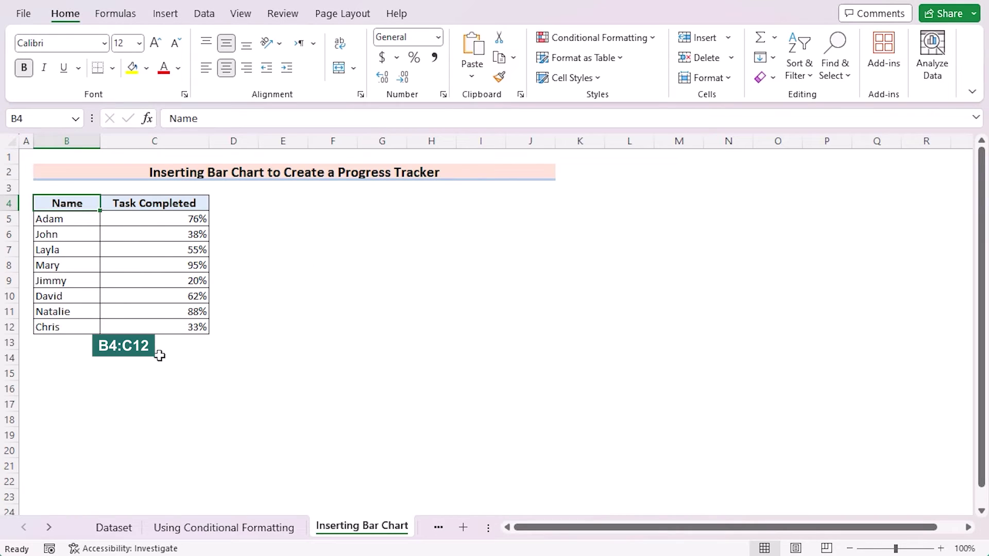
left_click(160, 332, "shift")
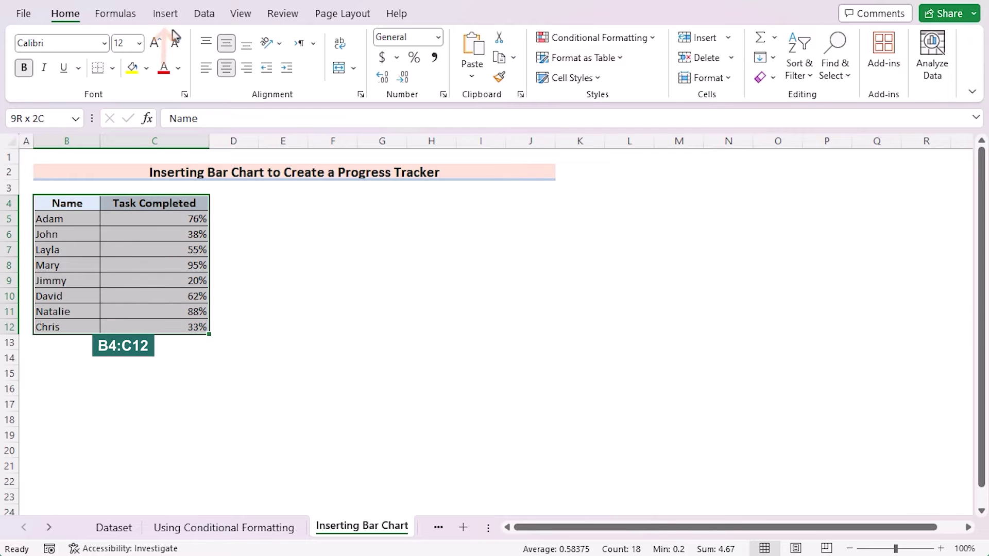
left_click(166, 15)
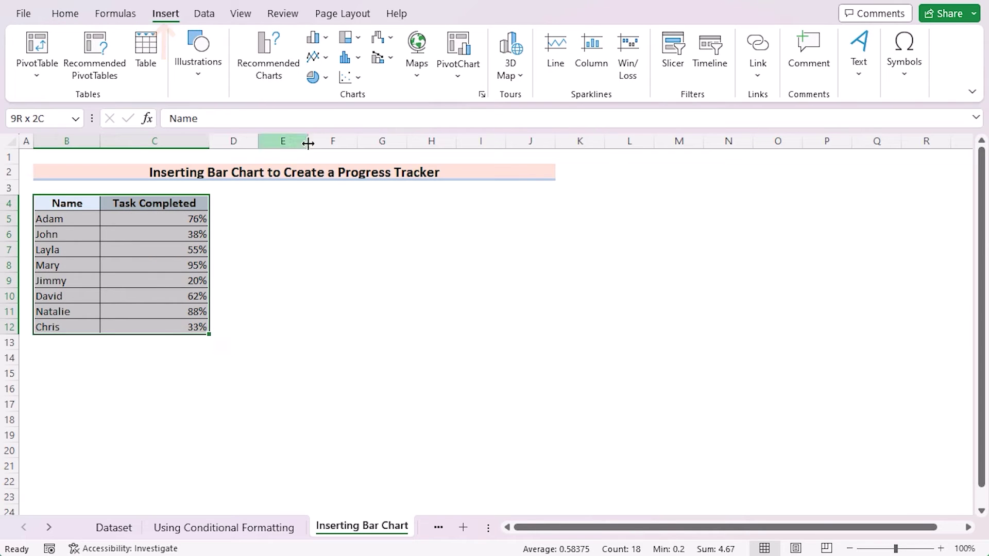
left_click(327, 37)
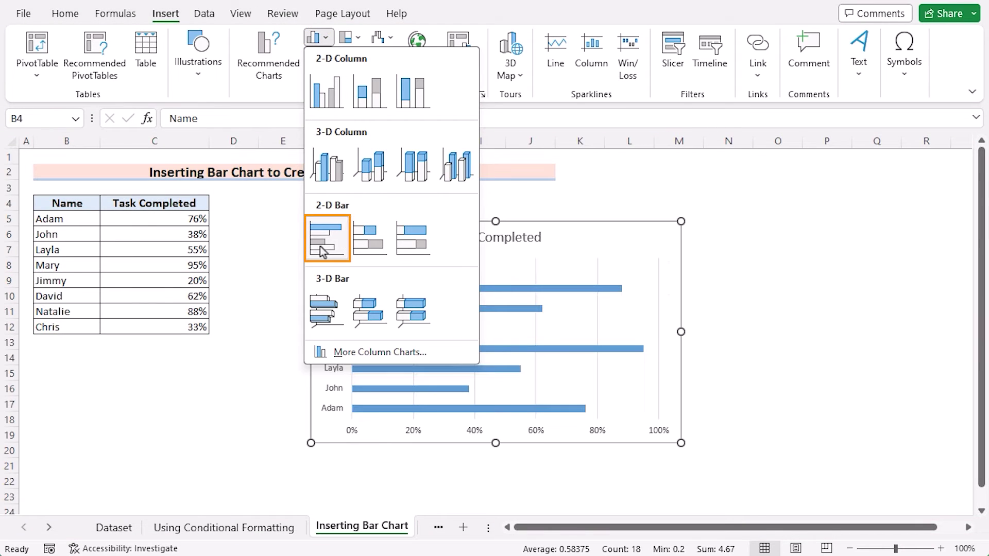
left_click(323, 252)
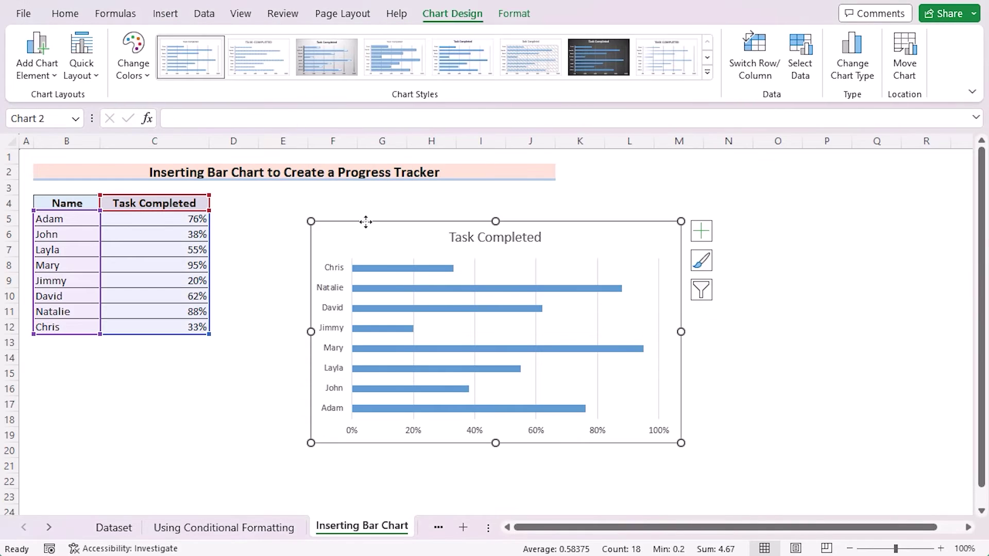
left_click_drag(365, 223, 289, 194)
- Delete the chart's horizontal percentage axis and add data labels to the bars
left_click(279, 407)
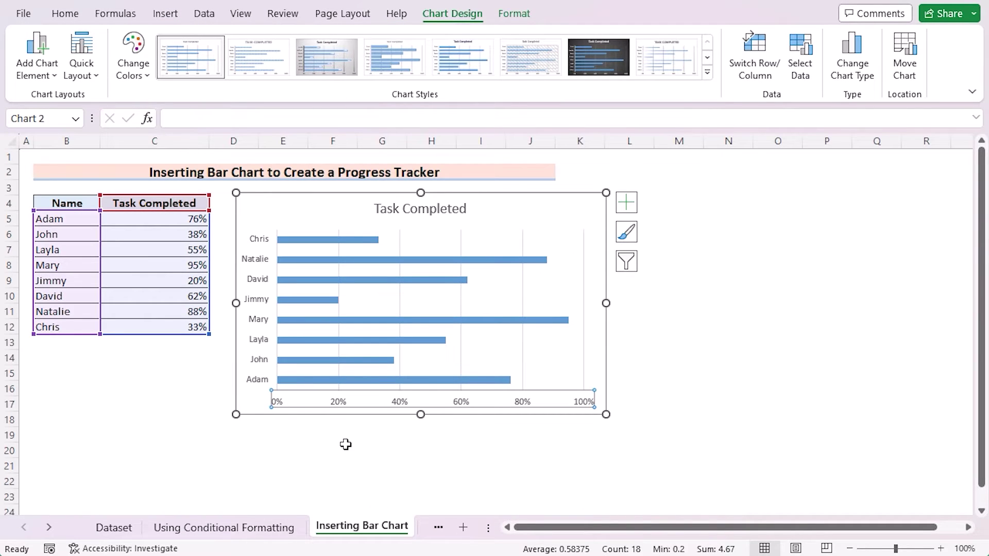
key("Delete")
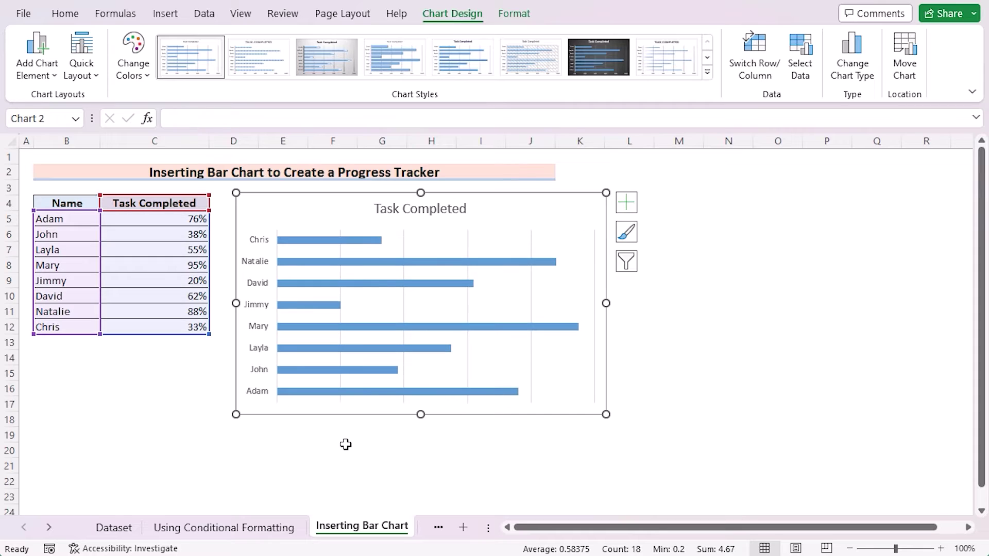
left_click(635, 214)
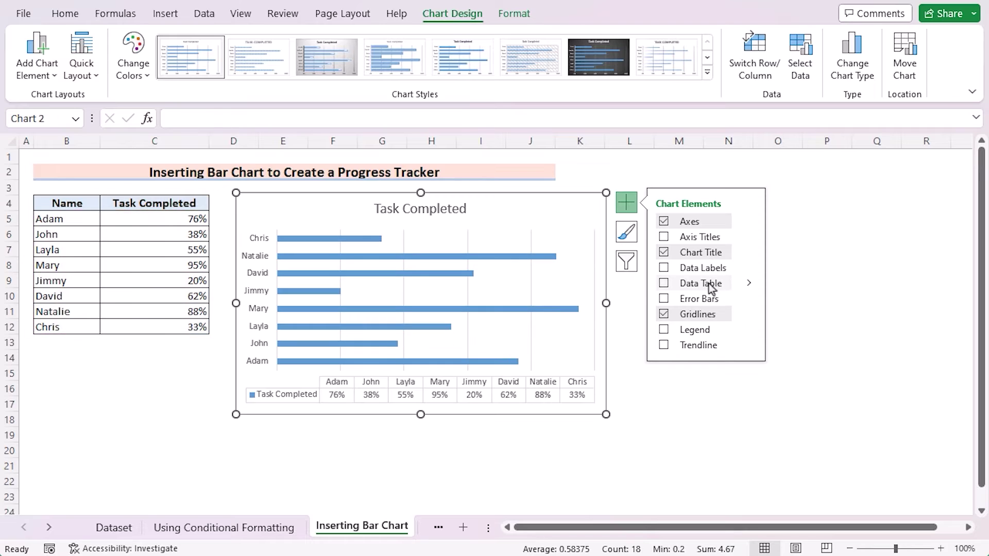
left_click(664, 268)
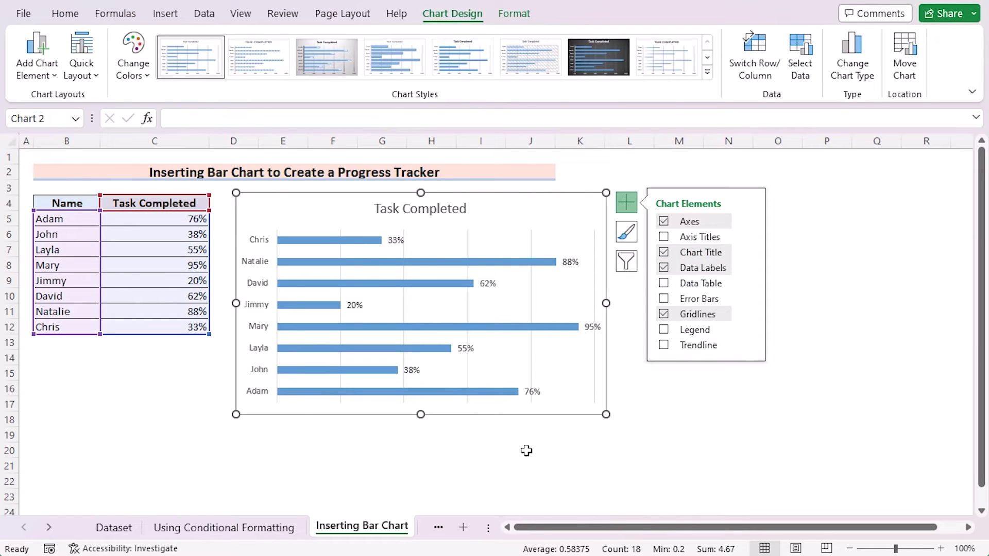
left_click(608, 443)
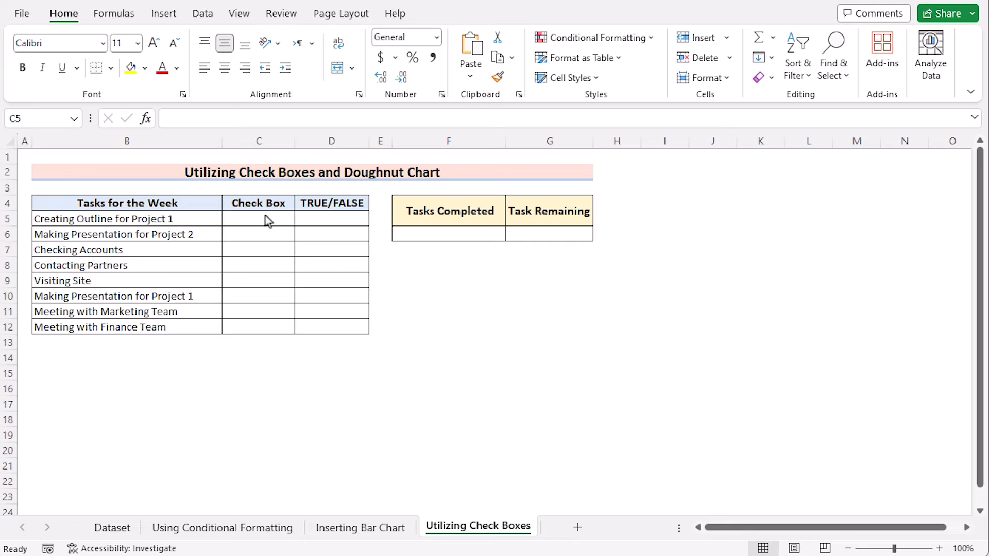
left_click(21, 13)
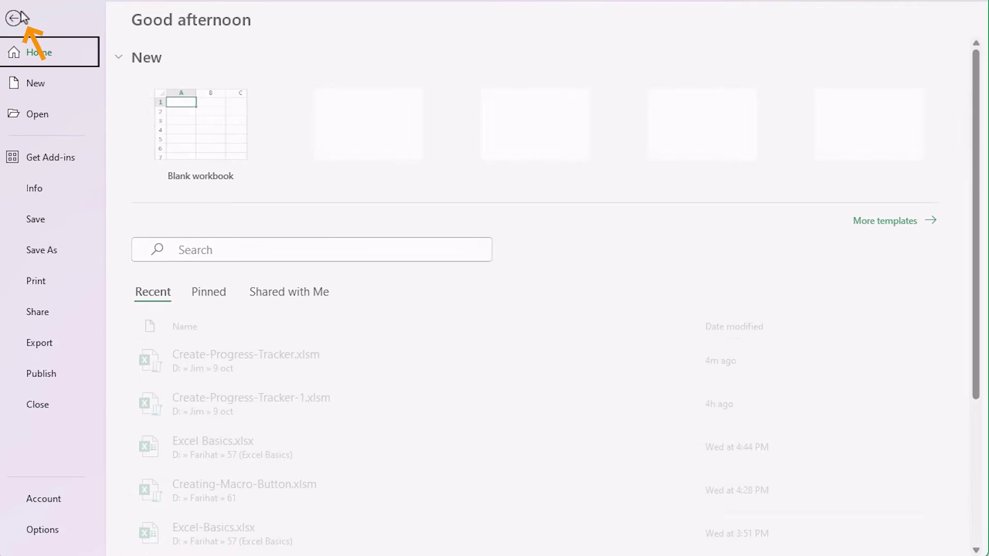
left_click(55, 530)
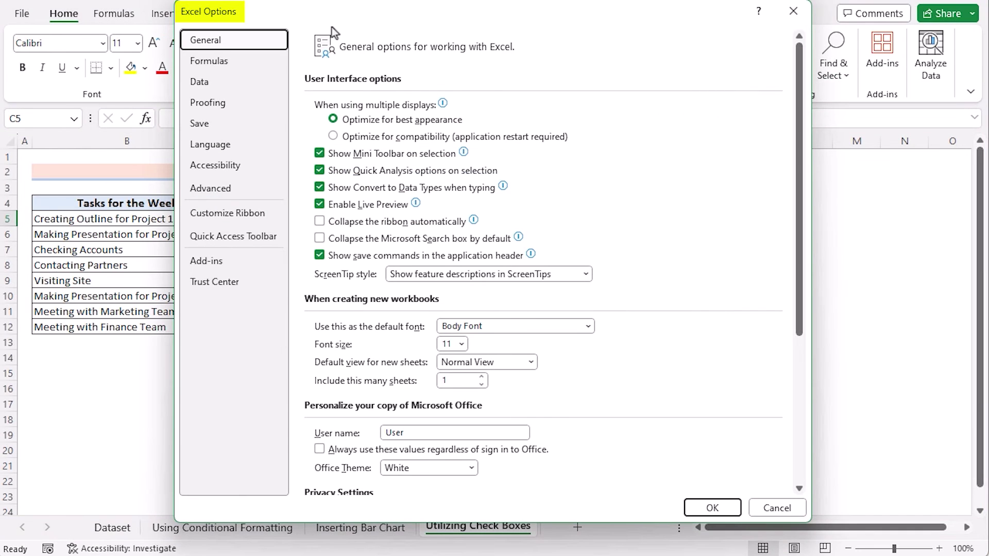
left_click(239, 215)
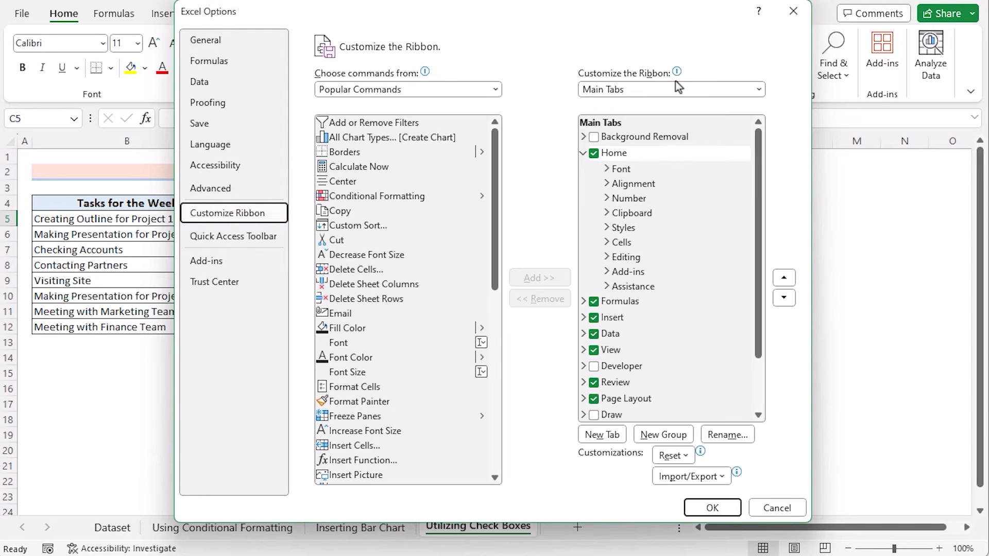
left_click(594, 366)
left_click(712, 509)
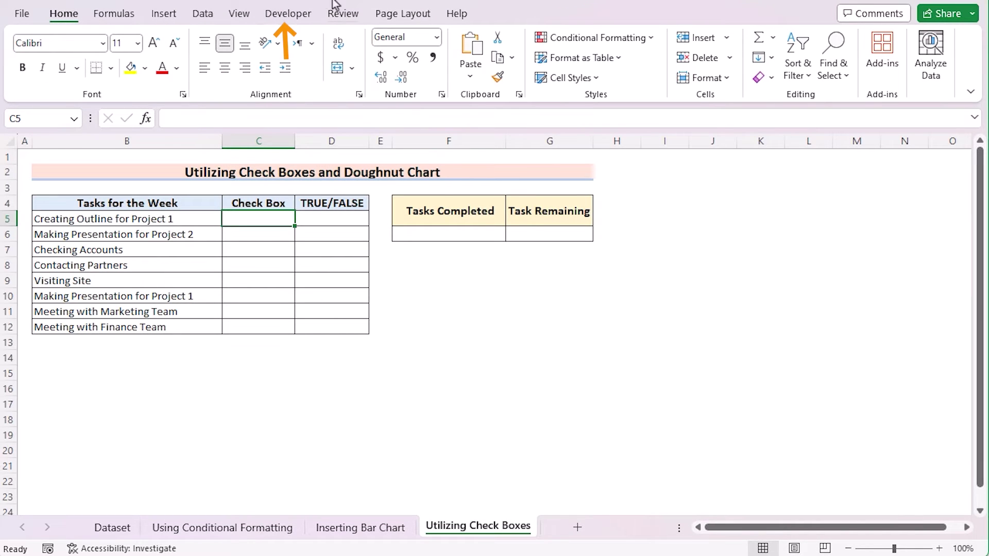
- Draw a form-control checkbox in C5 and delete its default label text
left_click(278, 15)
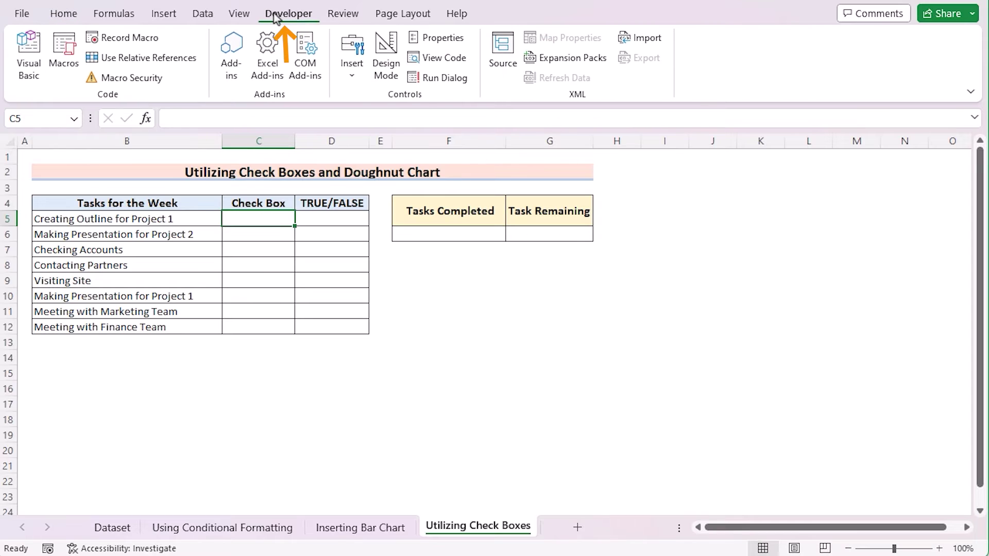
left_click(352, 72)
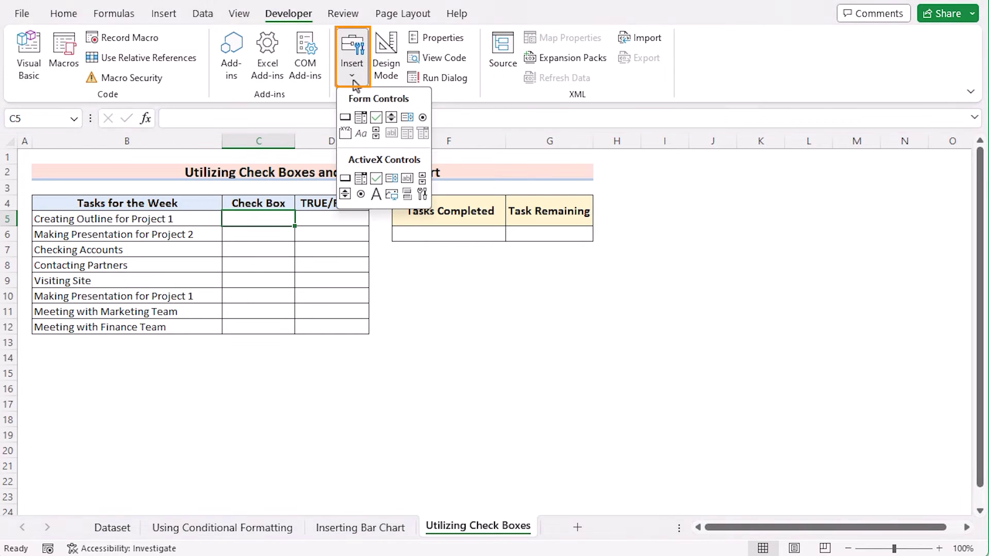
left_click(376, 118)
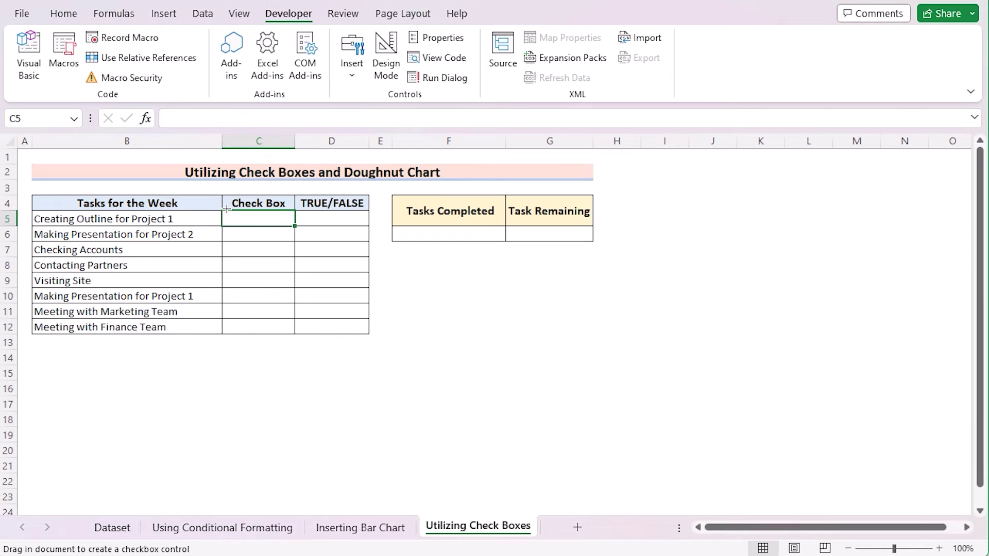
left_click_drag(222, 208, 294, 218)
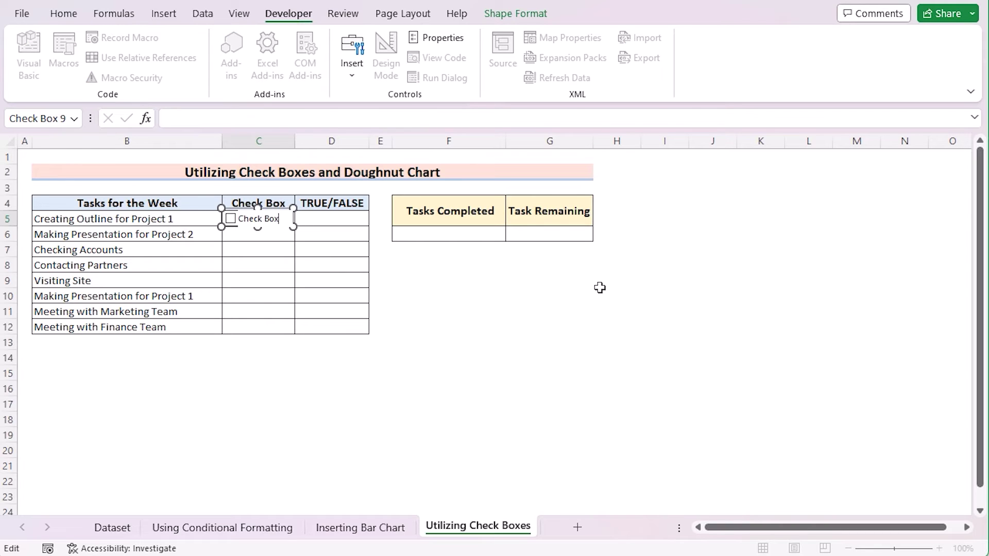
key("BackSpace")
key("BackSpace")
key("BackSpace")
key("BackSpace")
left_click(504, 298)
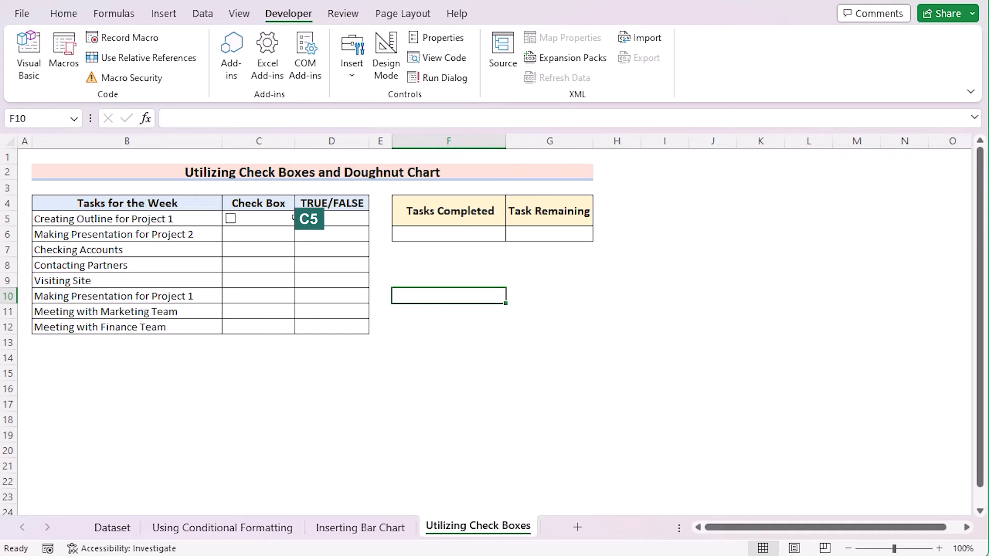
- Copy the C5 checkbox down through C12 with the fill handle
left_click(291, 219)
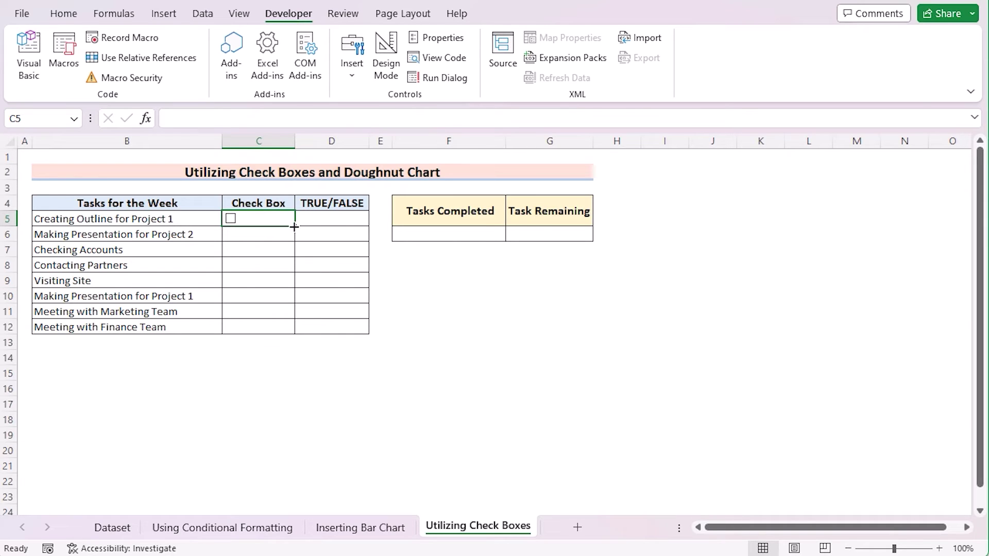
left_click_drag(297, 226, 300, 327)
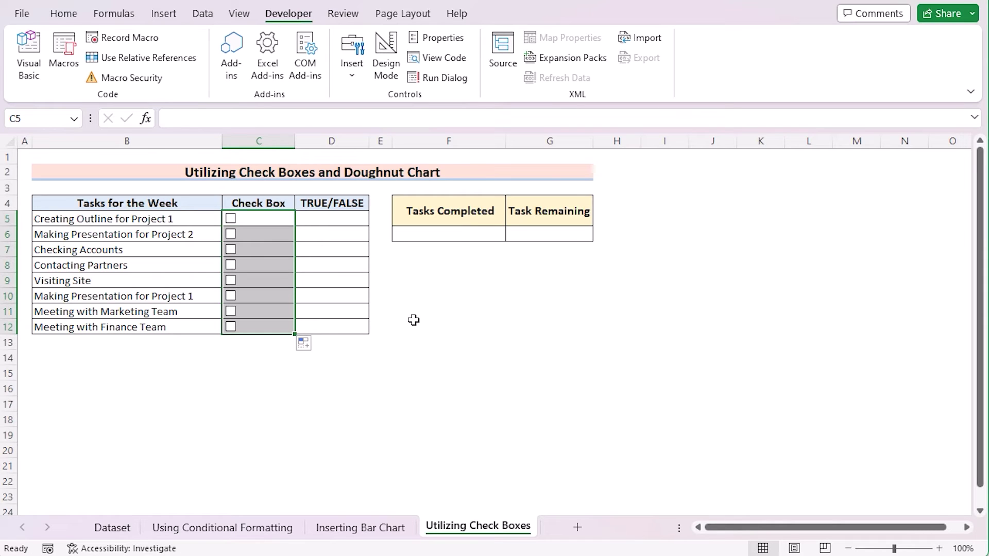
left_click(326, 216)
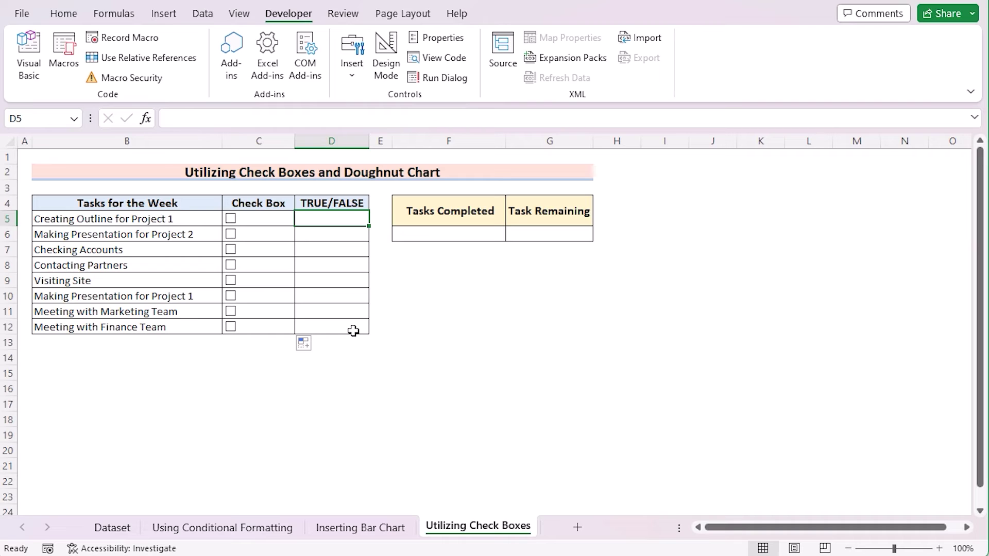
left_click(256, 221, "ctrl")
key("Escape")
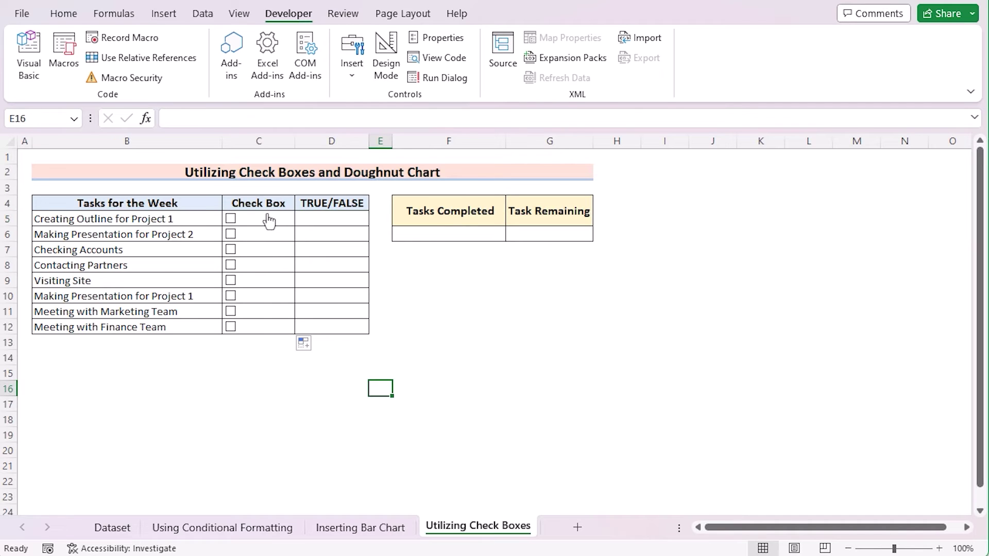
- Set the C5 checkbox to Checked and link it to cell D5 via Format Control
right_click(269, 221)
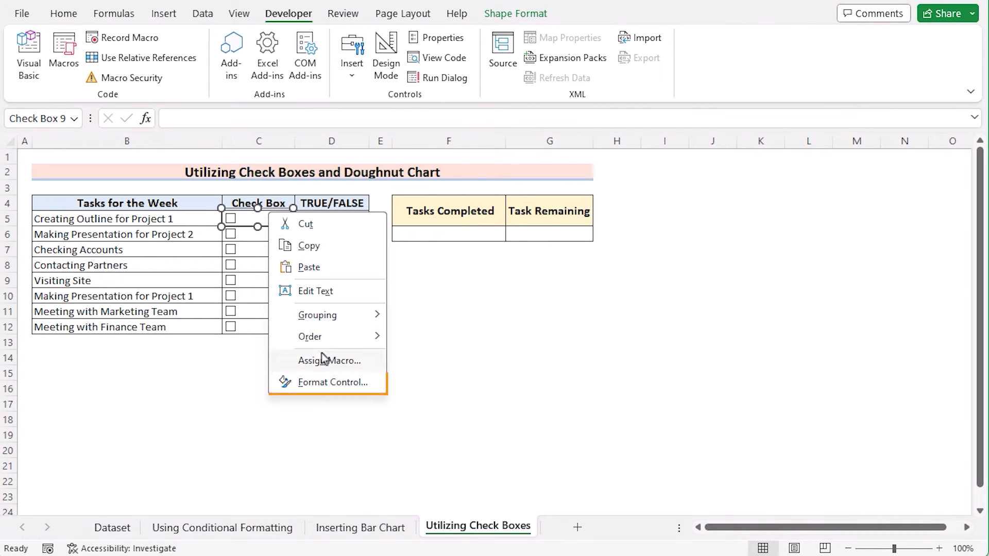
left_click(330, 383)
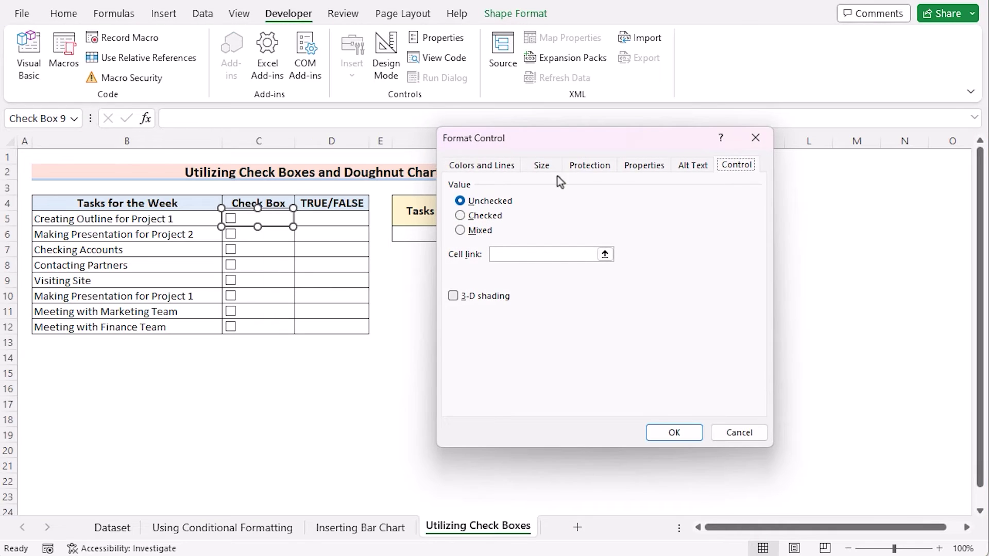
left_click_drag(560, 145, 514, 166)
left_click(413, 238)
left_click(461, 274)
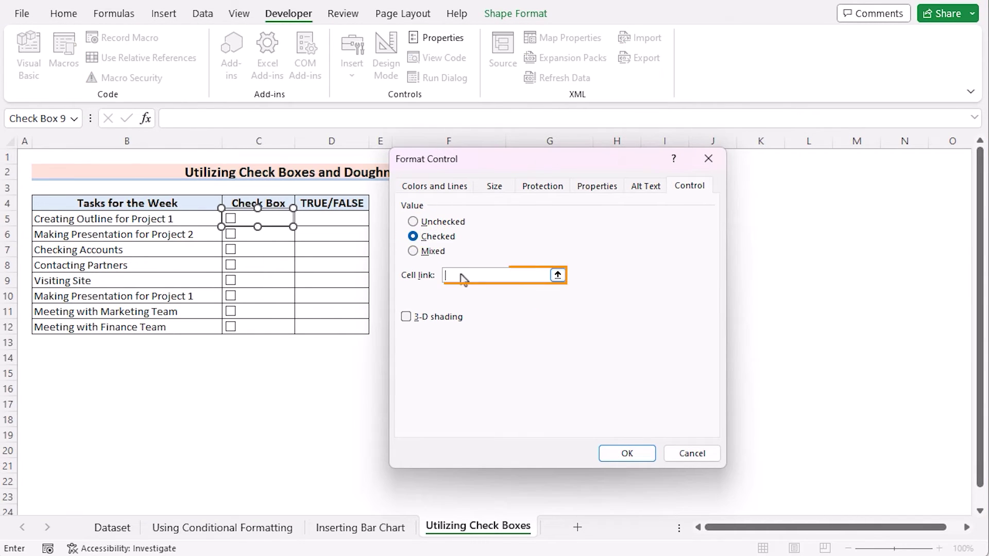
left_click(323, 214)
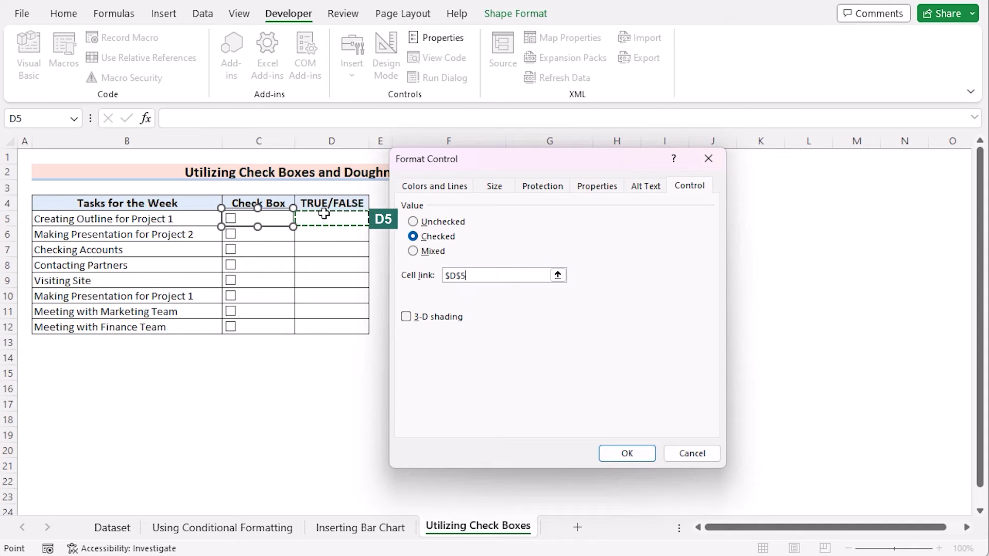
left_click(627, 453)
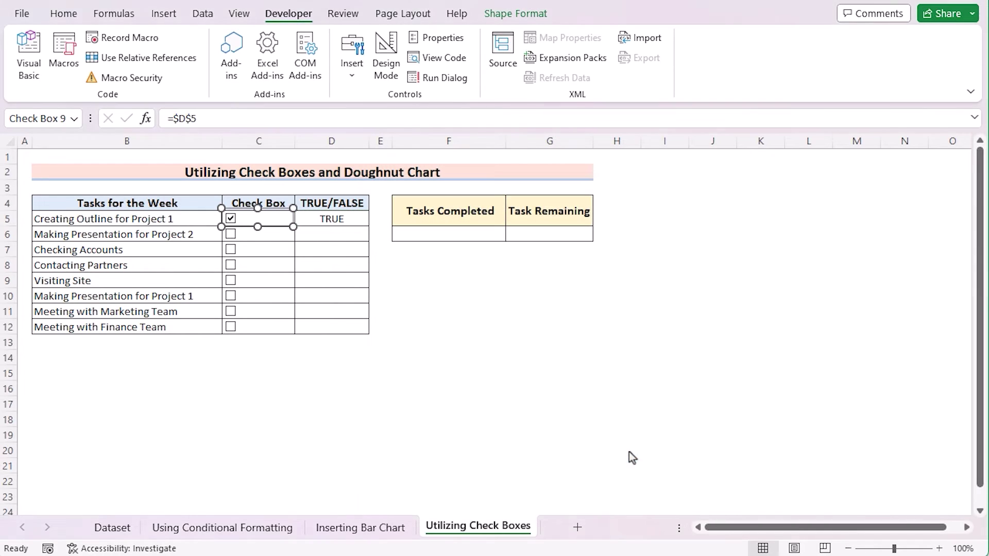
- Tick and untick several task checkboxes to test their TRUE/FALSE links
left_click(352, 328)
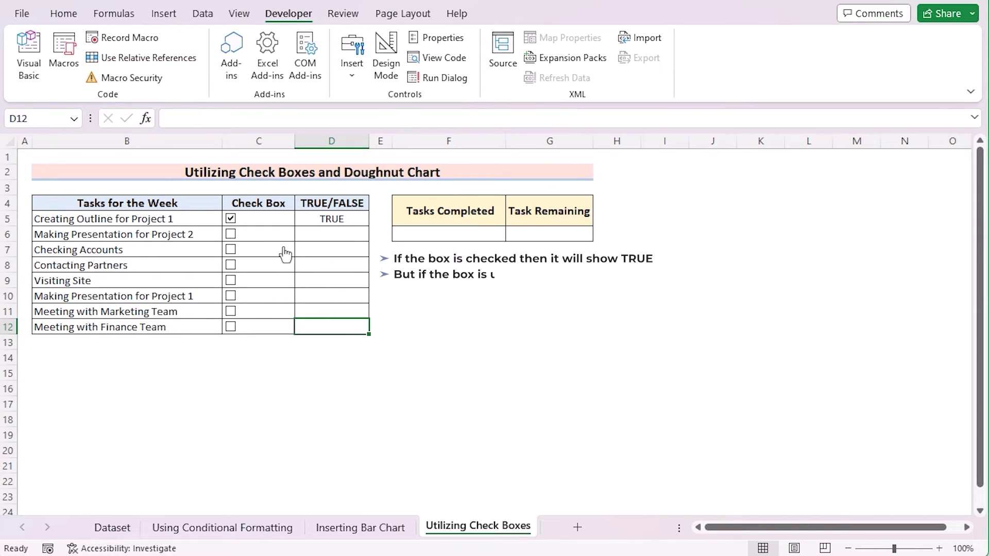
left_click(230, 219)
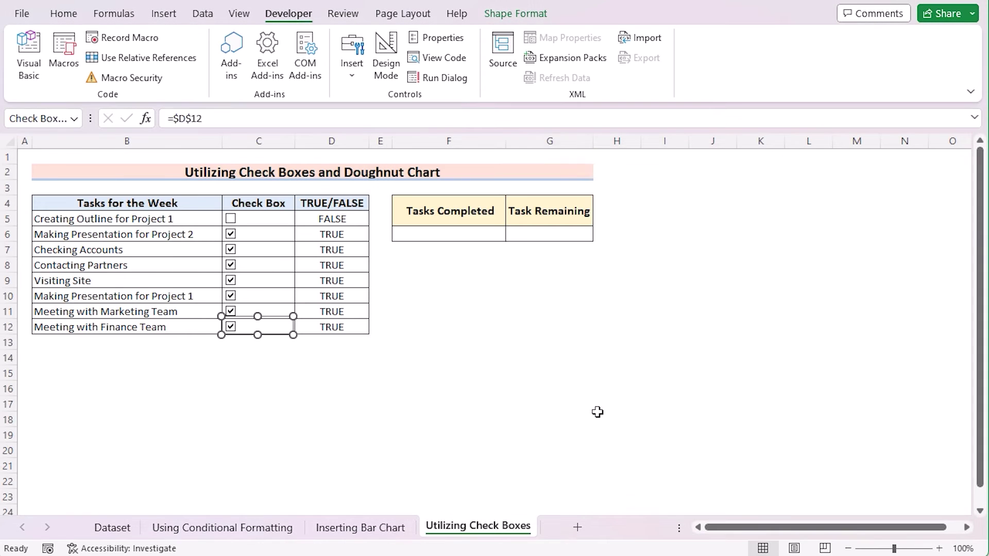
left_click(526, 358)
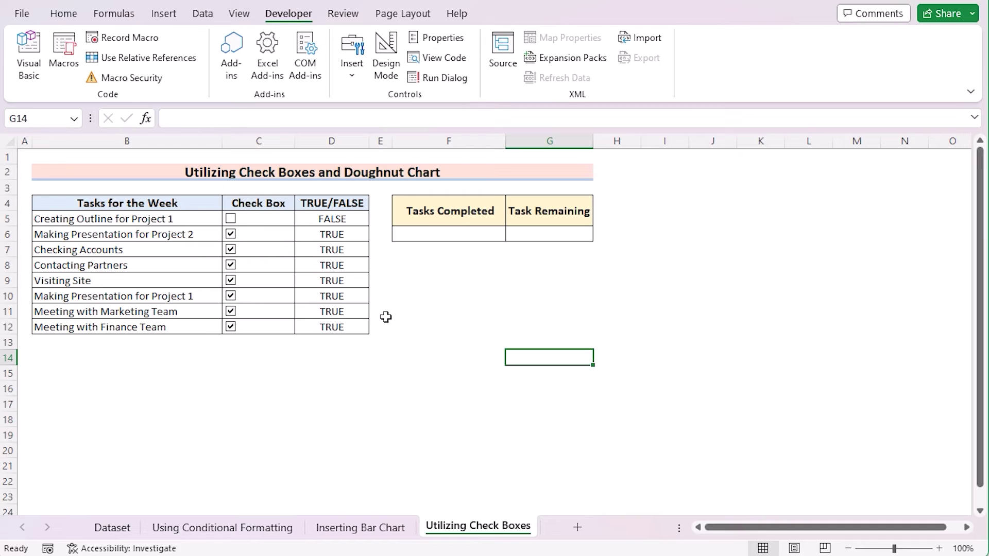
left_click(230, 250)
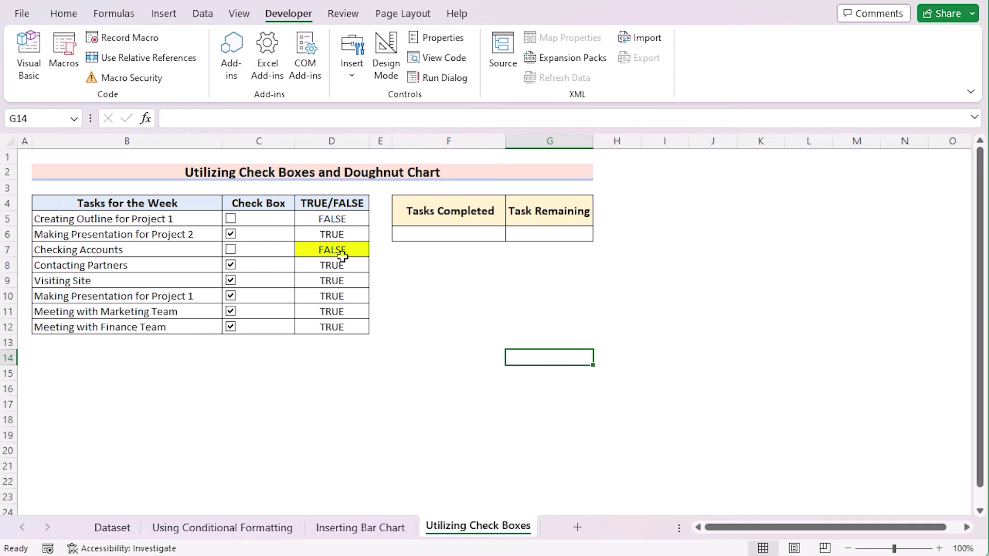
left_click(231, 265)
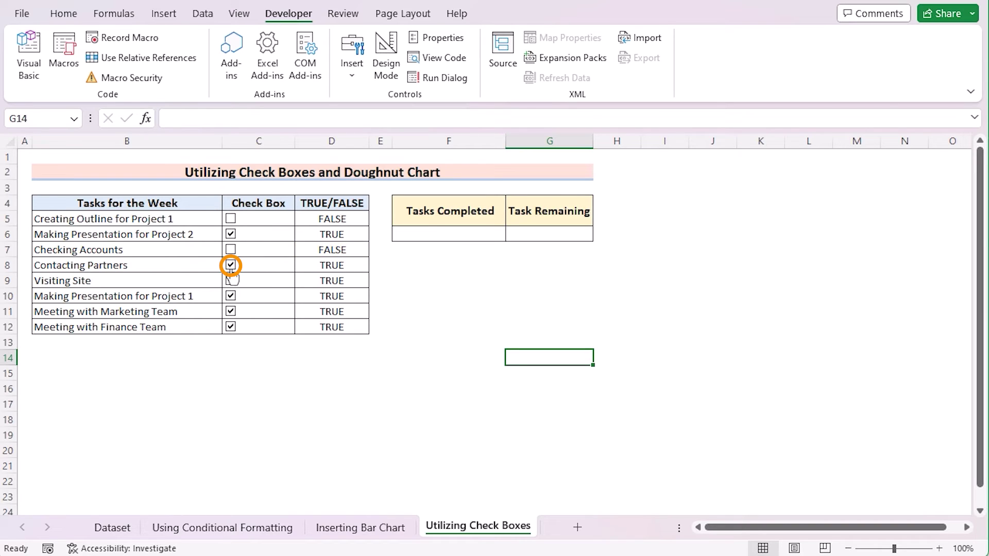
left_click(456, 239)
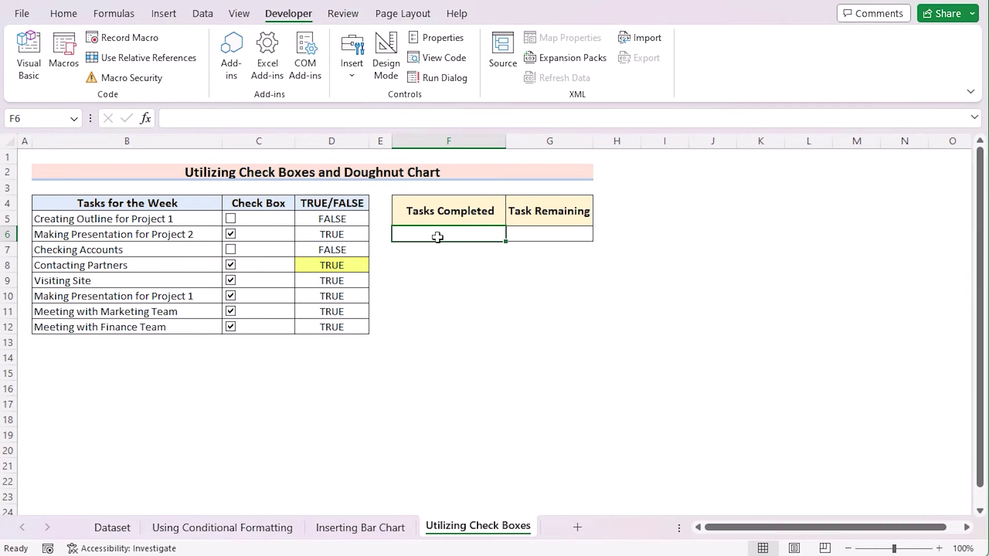
- Enter =COUNTIF(D5:D12,TRUE)/COUNTIF(B5:B12,"*") in F6, giving 75% completed
double_click(449, 236)
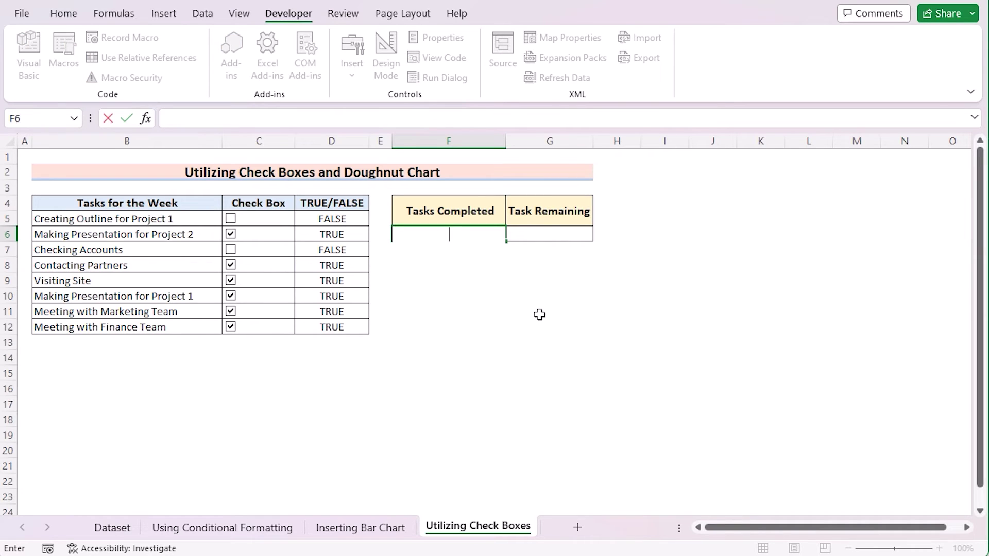
type("=COUNTI")
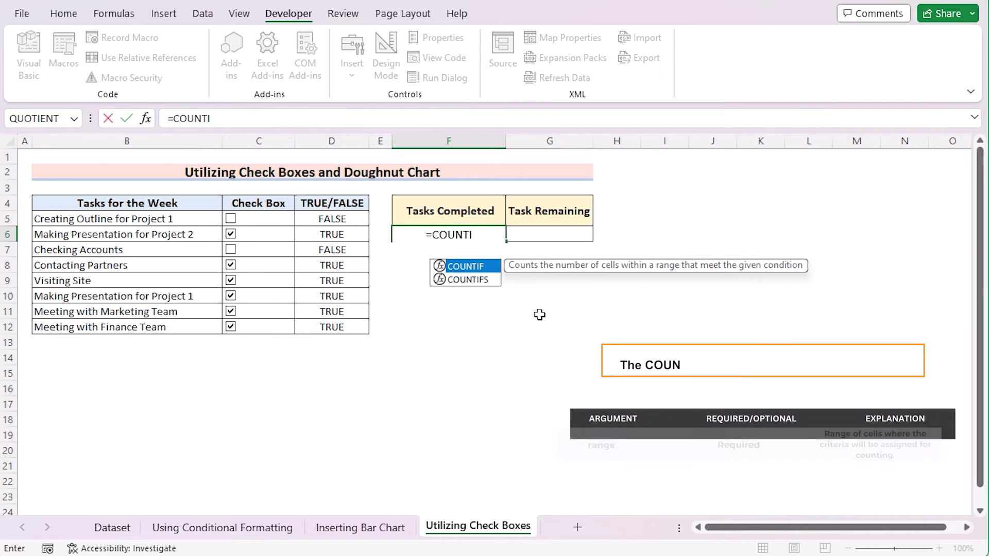
type("F")
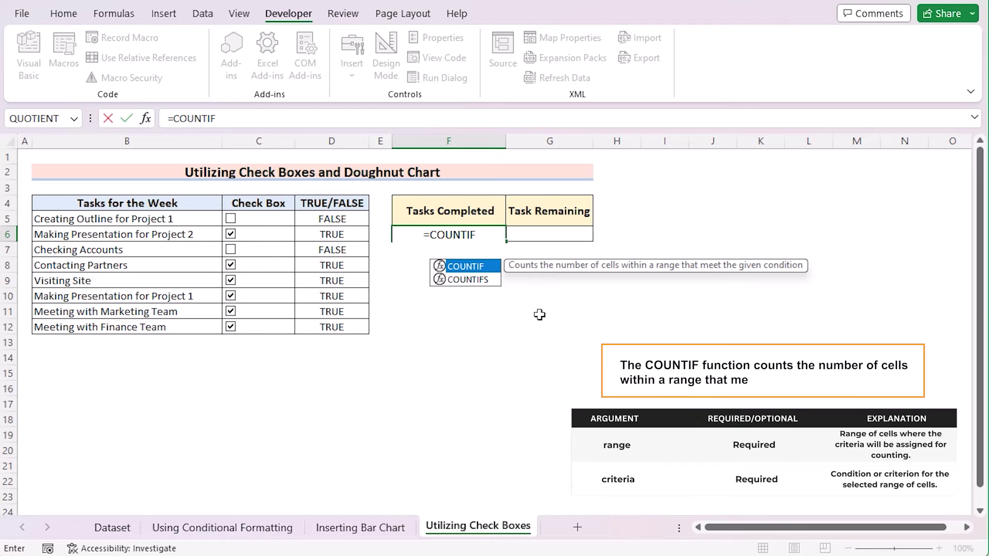
type("(")
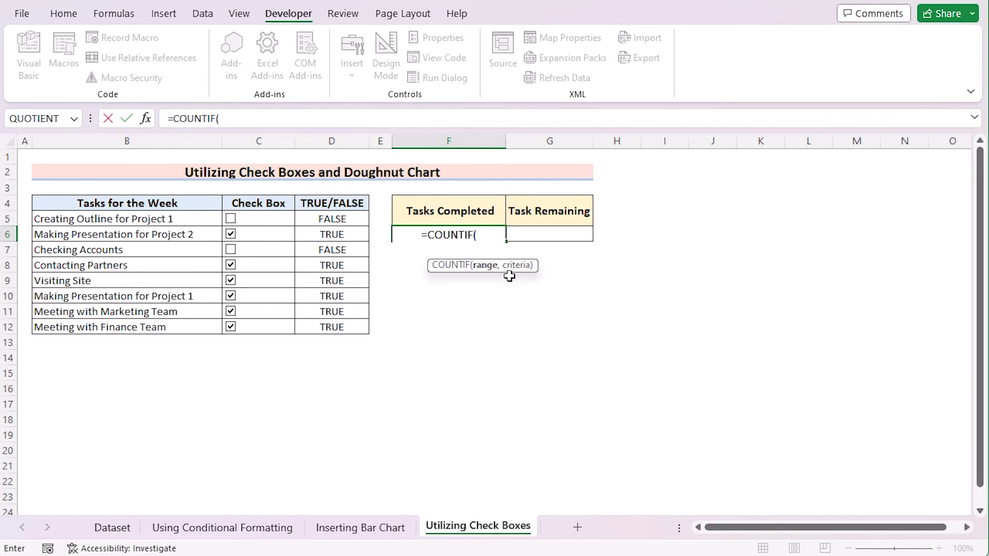
left_click(342, 221)
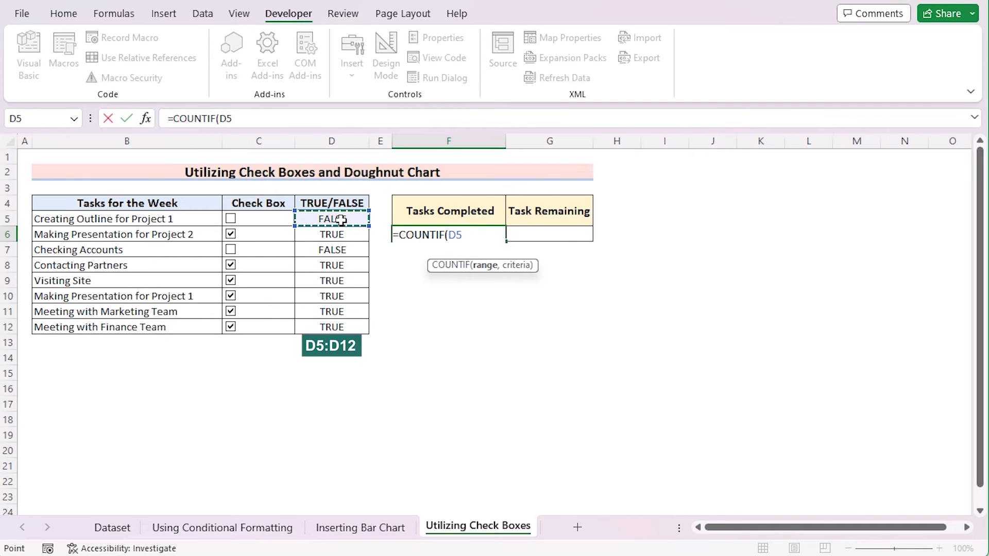
left_click(344, 326, "shift")
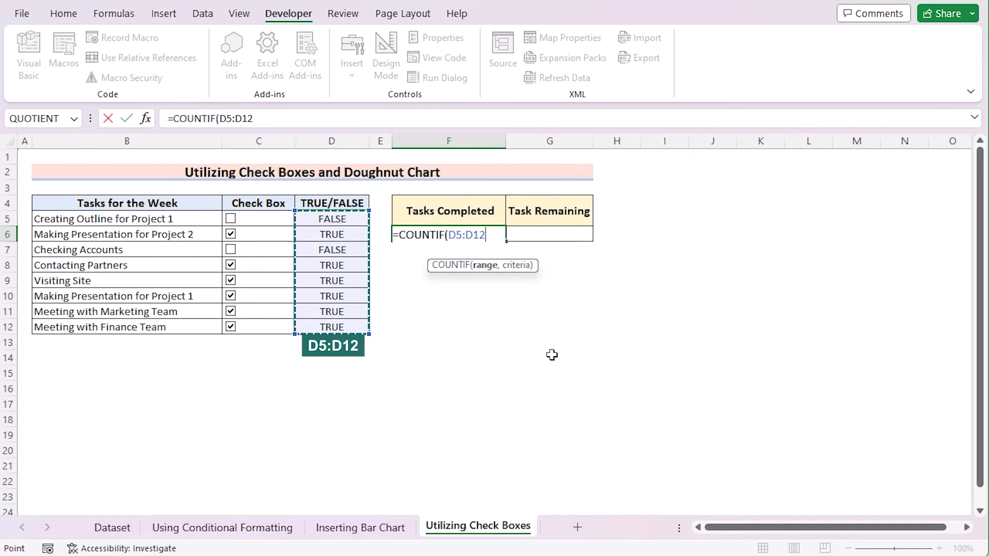
type(",")
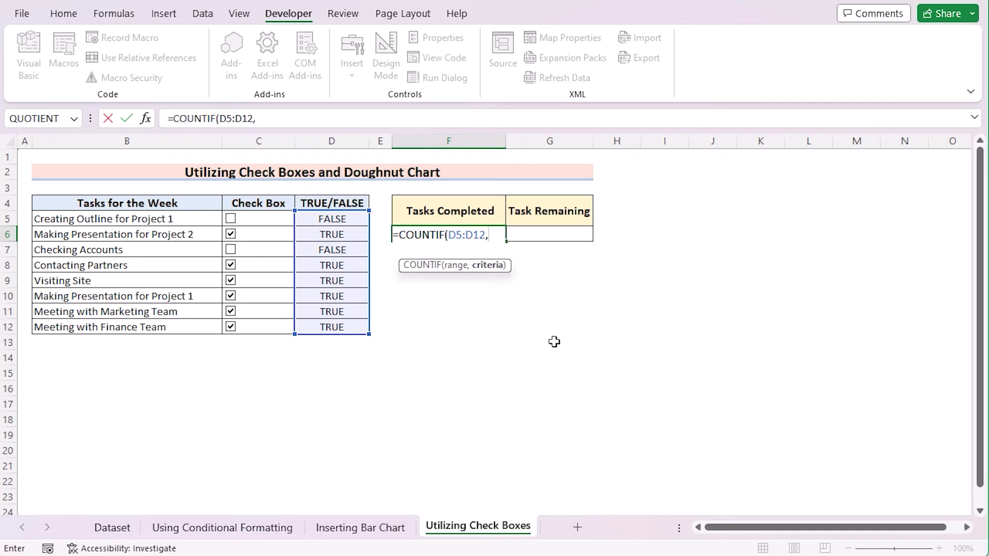
type("TRUE")
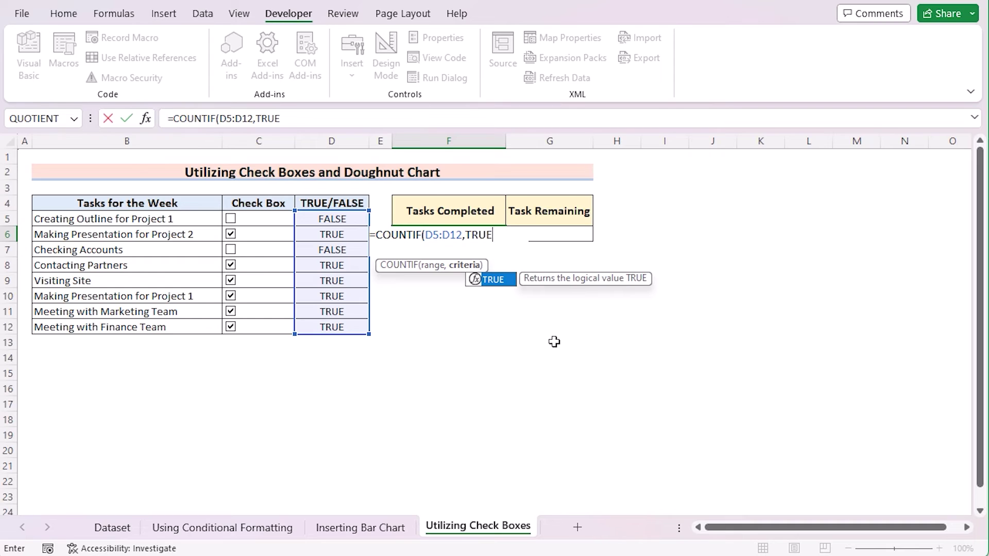
type(")")
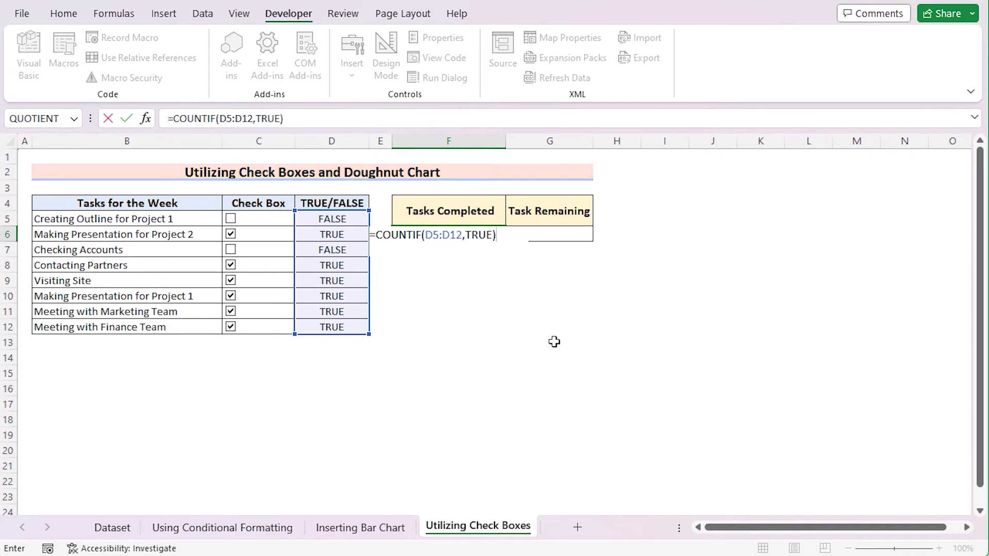
type("/")
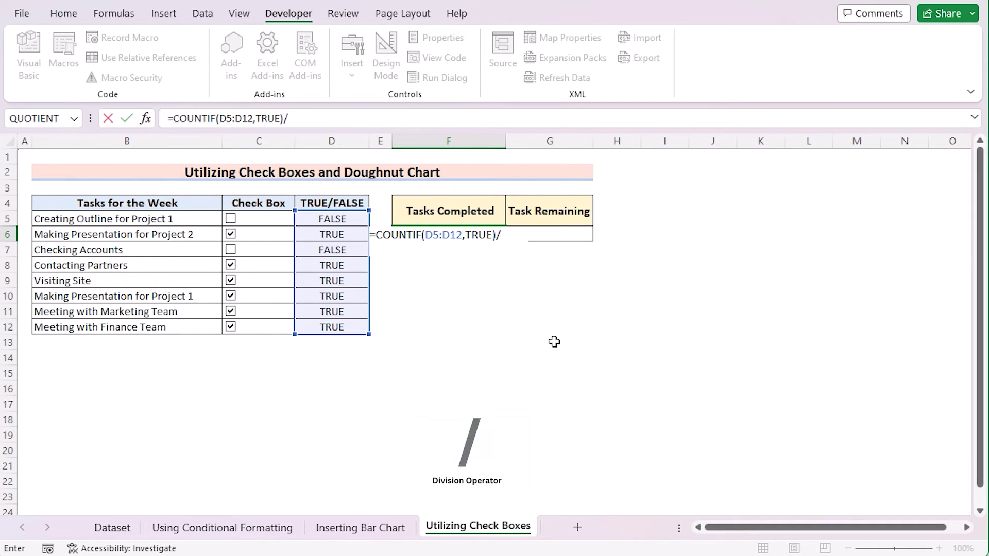
type("COUNTIF")
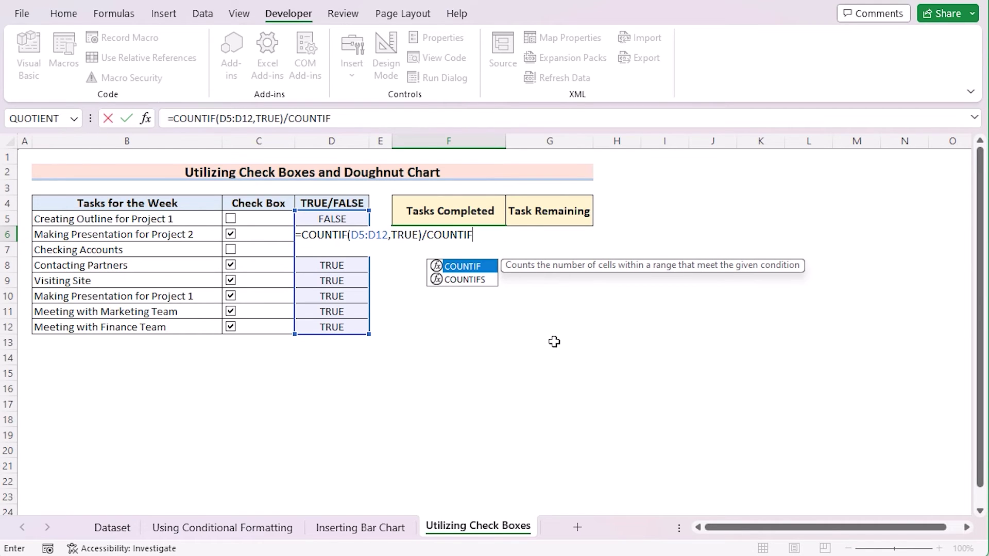
type("(")
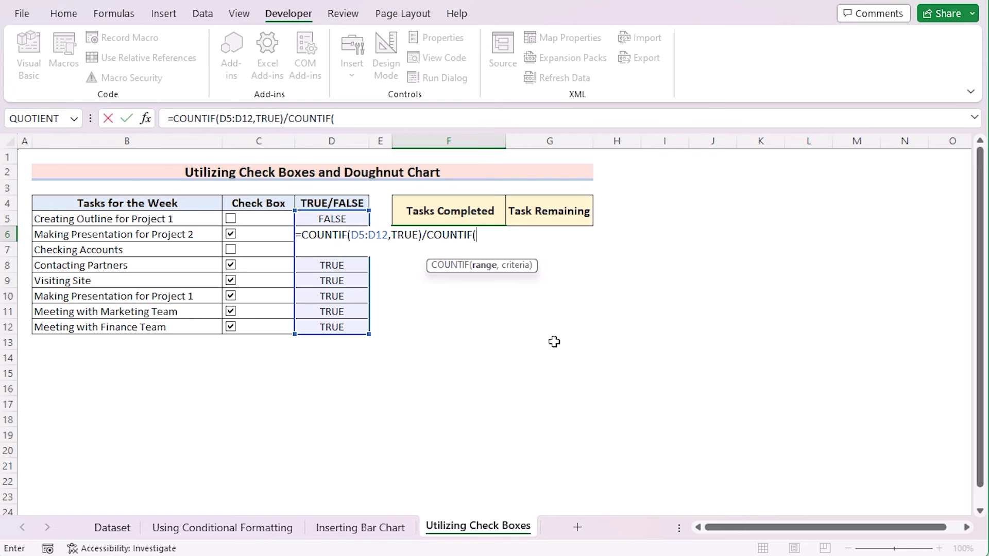
left_click(135, 218)
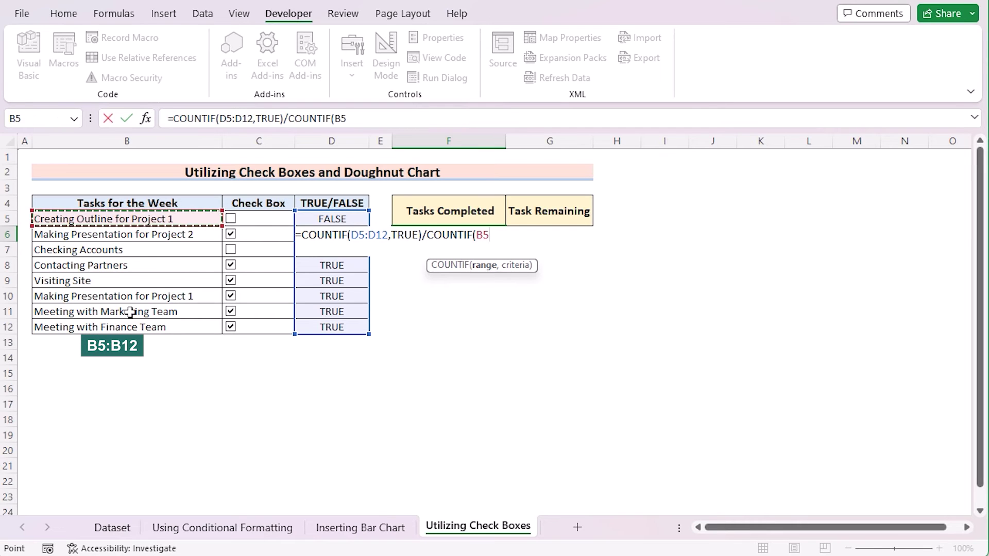
left_click_drag(125, 329, 125, 329)
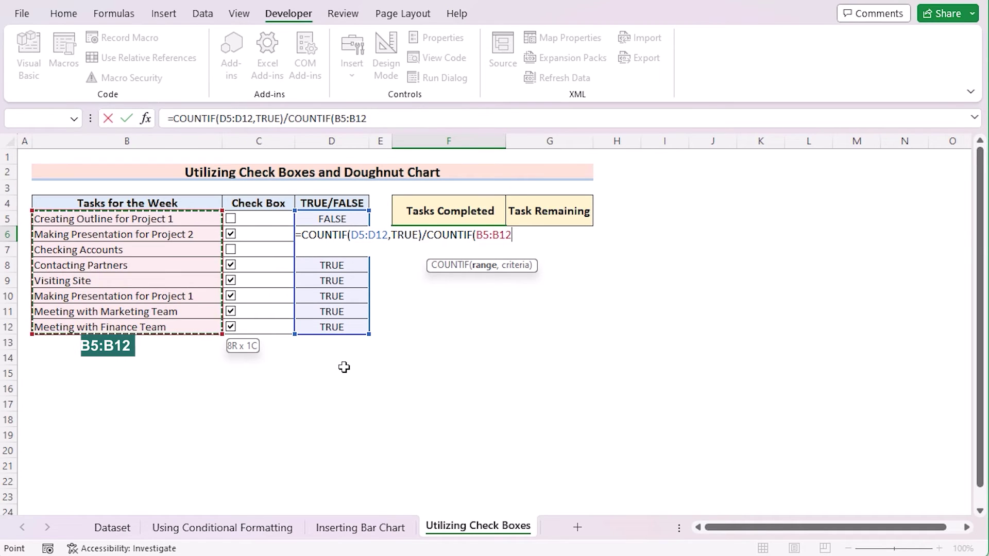
type(",")
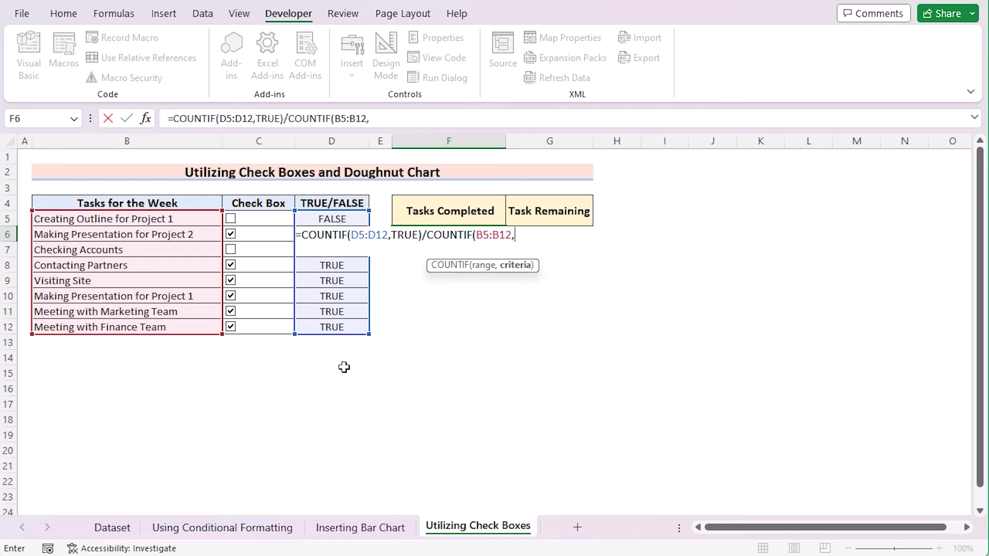
type("\"*\")")
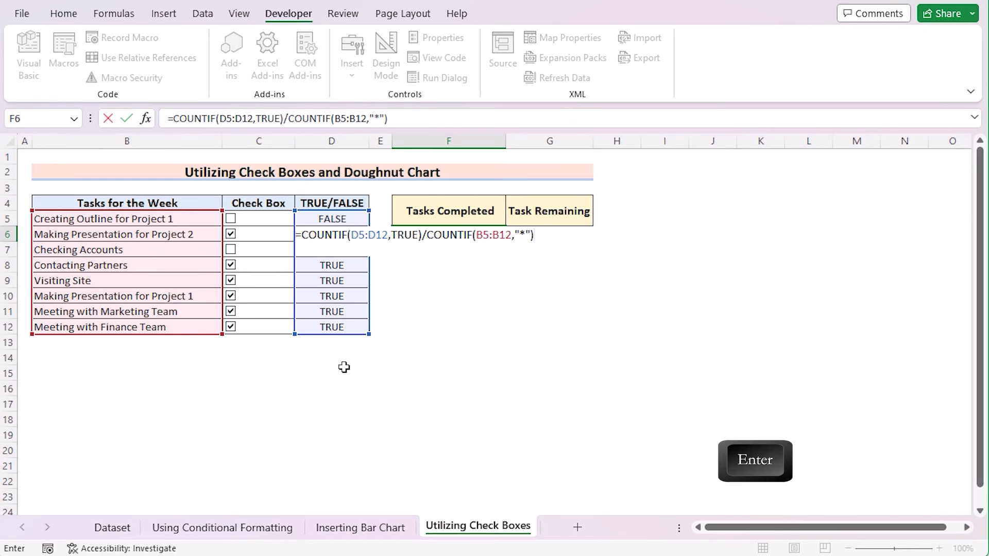
key("Return")
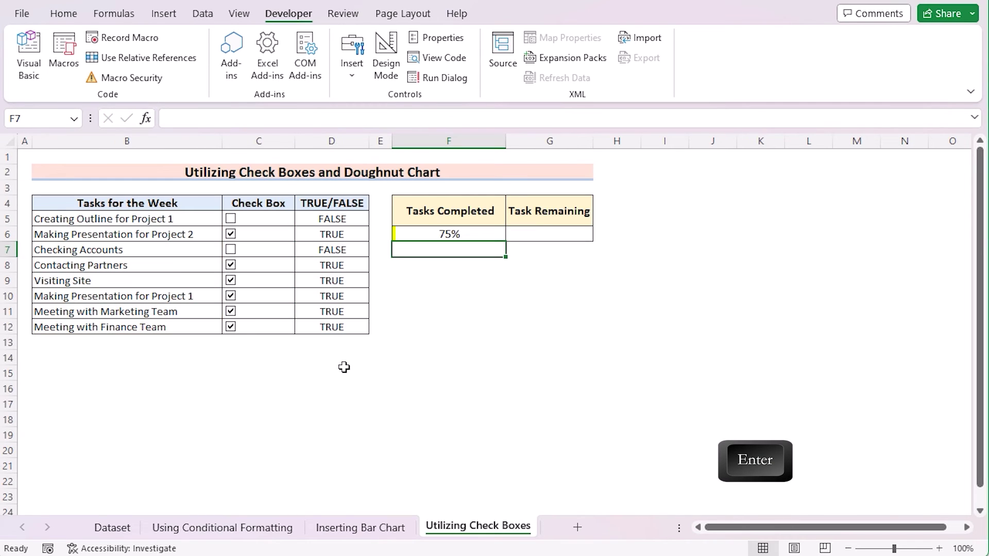
left_click(465, 231)
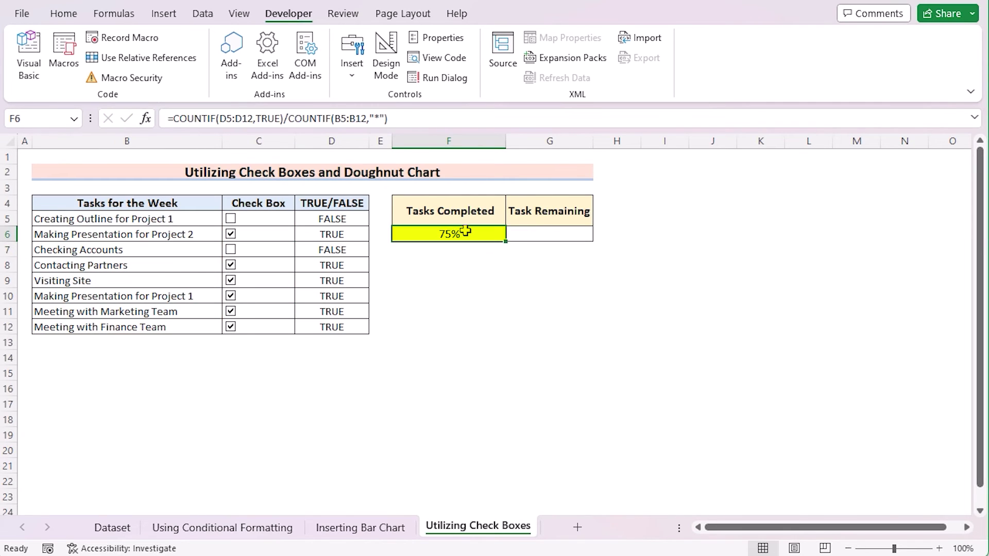
- Enter =1-F6 in G6 so Task Remaining shows 25%
left_click(533, 235)
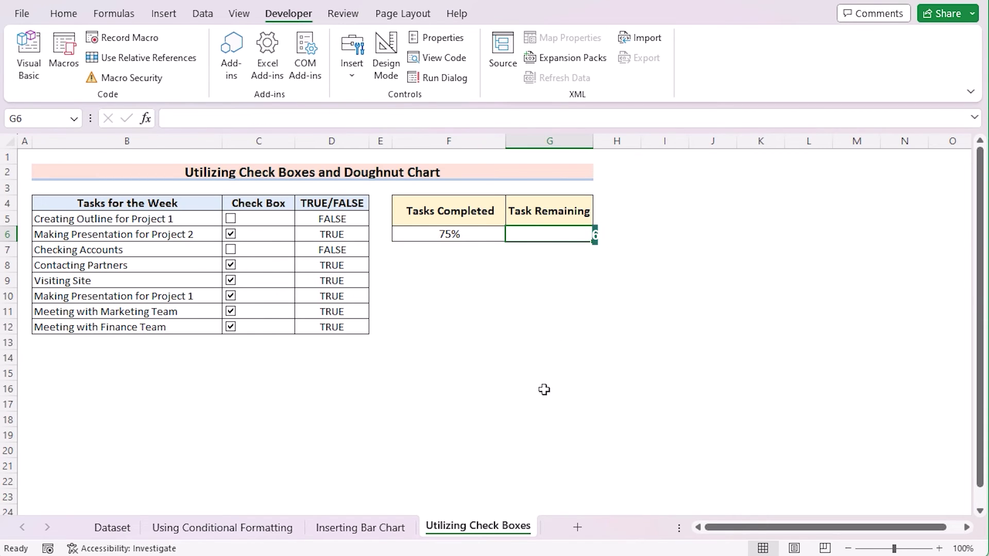
type("=")
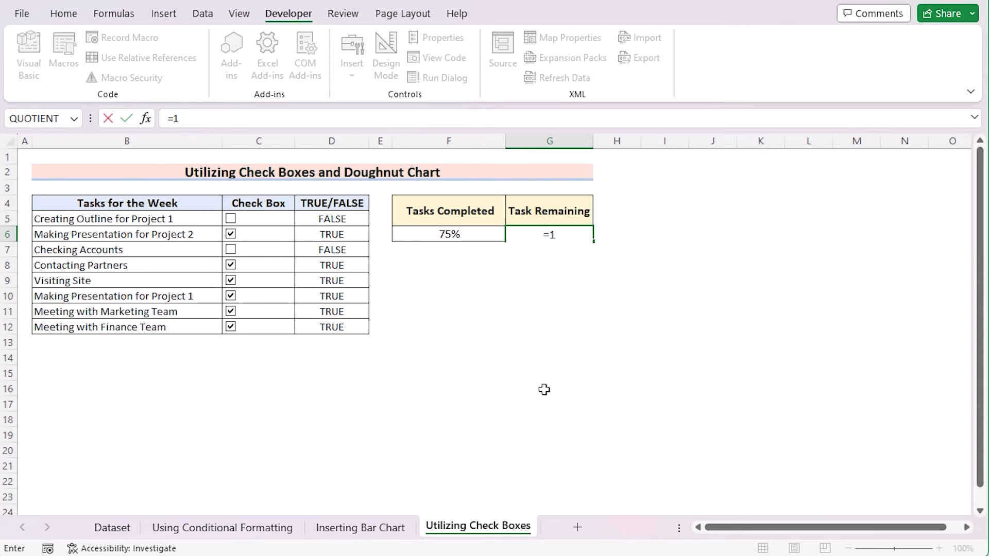
type("1-")
left_click(471, 233)
key("Return")
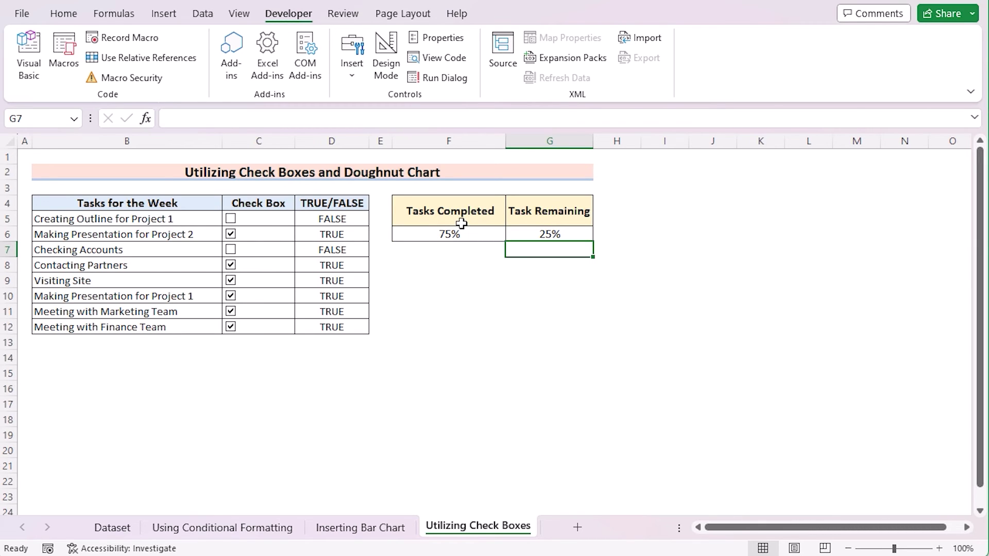
- Insert a doughnut chart from F4:G6, move it below the table and enlarge it
left_click(427, 209)
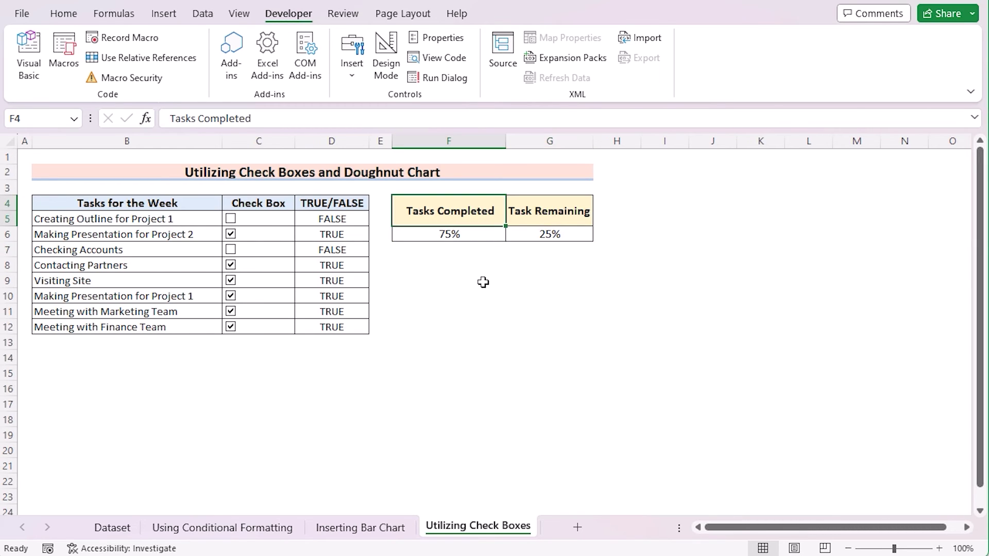
left_click(545, 230, "shift")
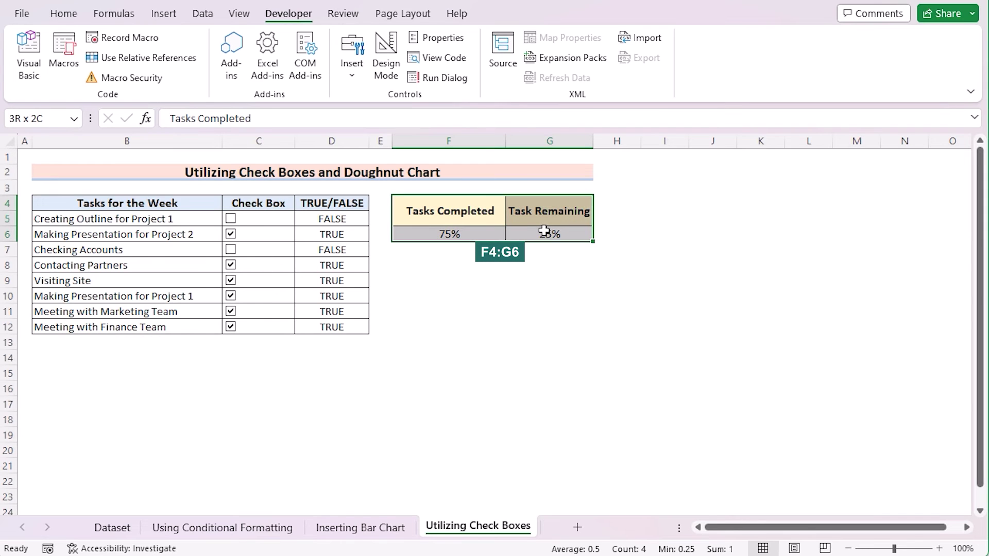
left_click(164, 14)
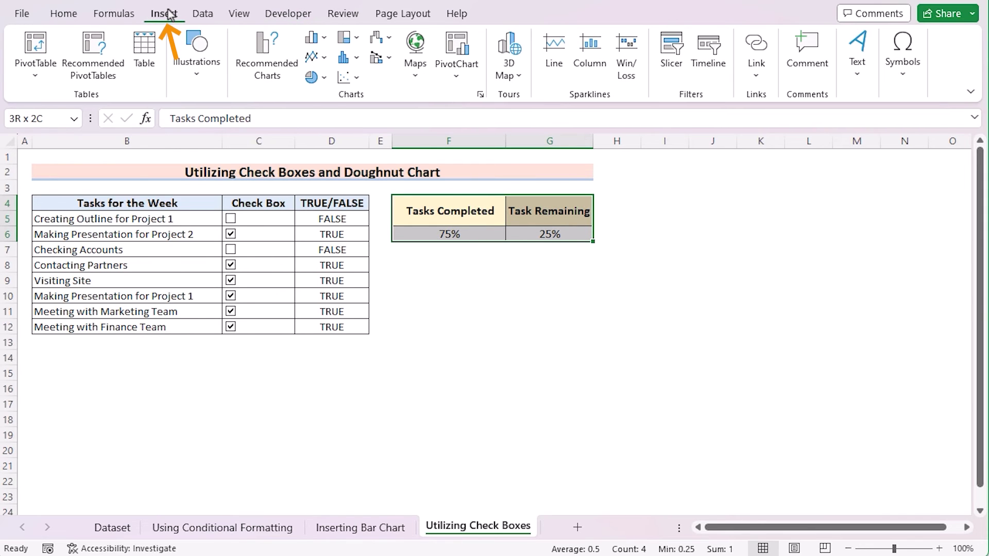
left_click(324, 78)
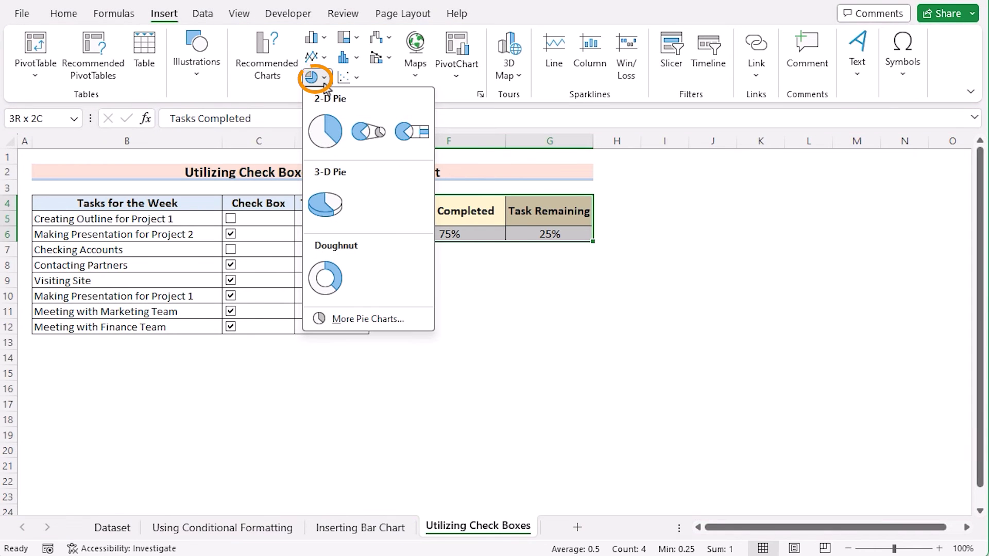
left_click(322, 291)
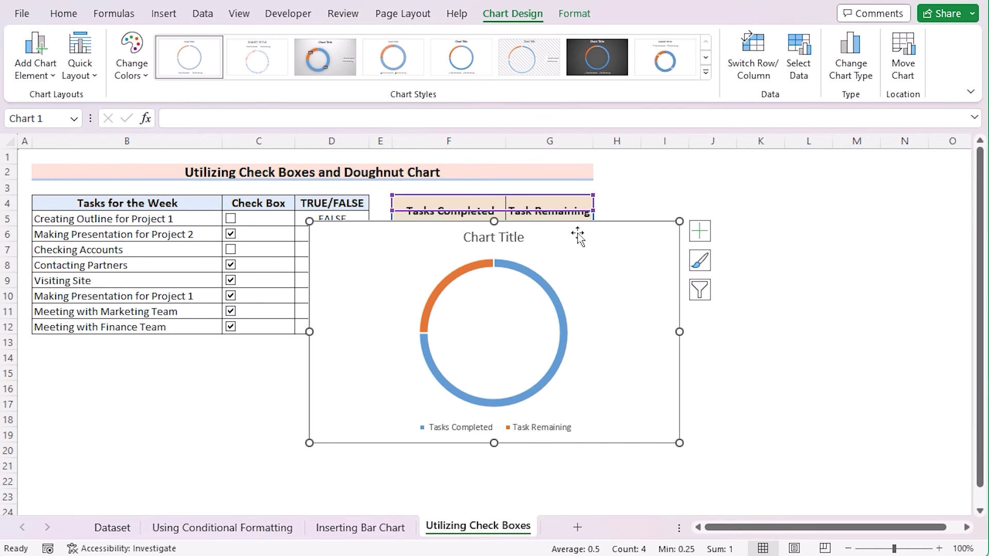
left_click_drag(614, 223, 629, 250)
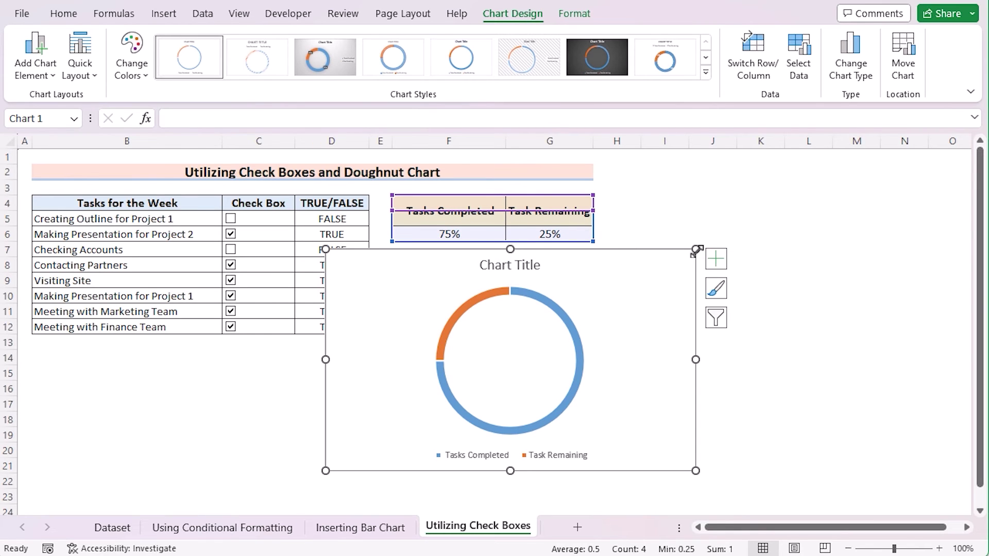
mouse_move(695, 250)
left_mouse_down()
mouse_move(770, 217)
mouse_move(697, 243)
left_mouse_up()
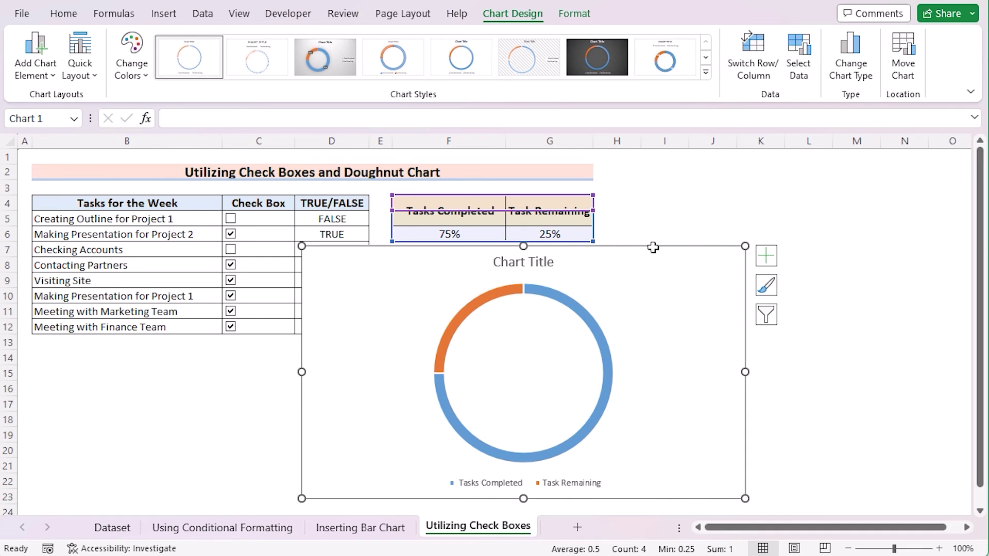
- Give the chart area No Fill and No Outline, and remove the chart title
left_click(574, 14)
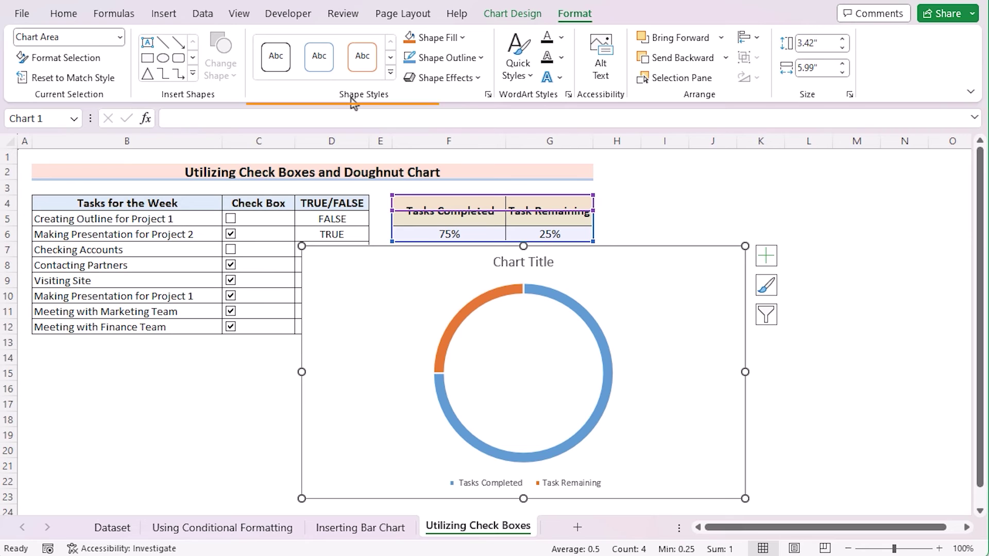
left_click(438, 38)
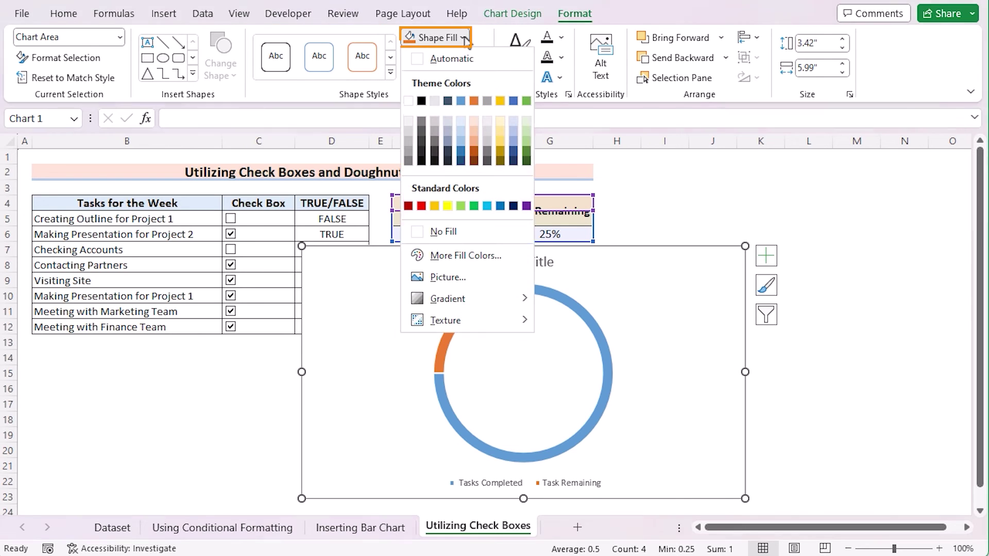
left_click(444, 233)
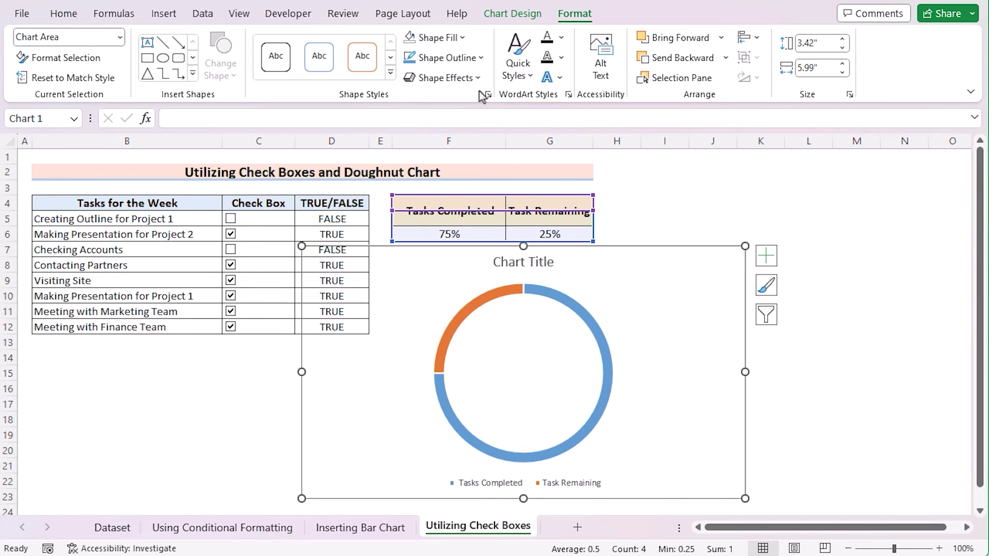
left_click(483, 59)
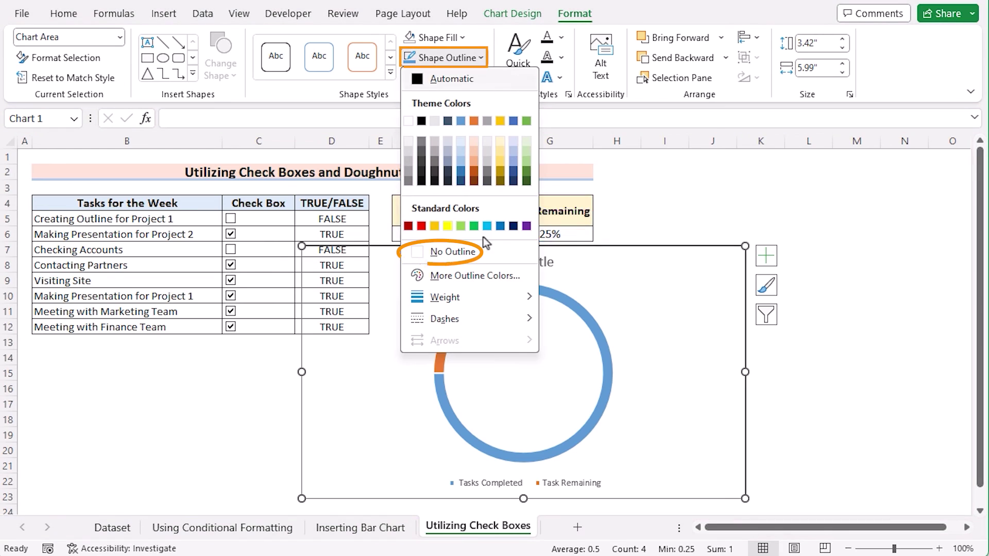
left_click(474, 252)
left_click(527, 274)
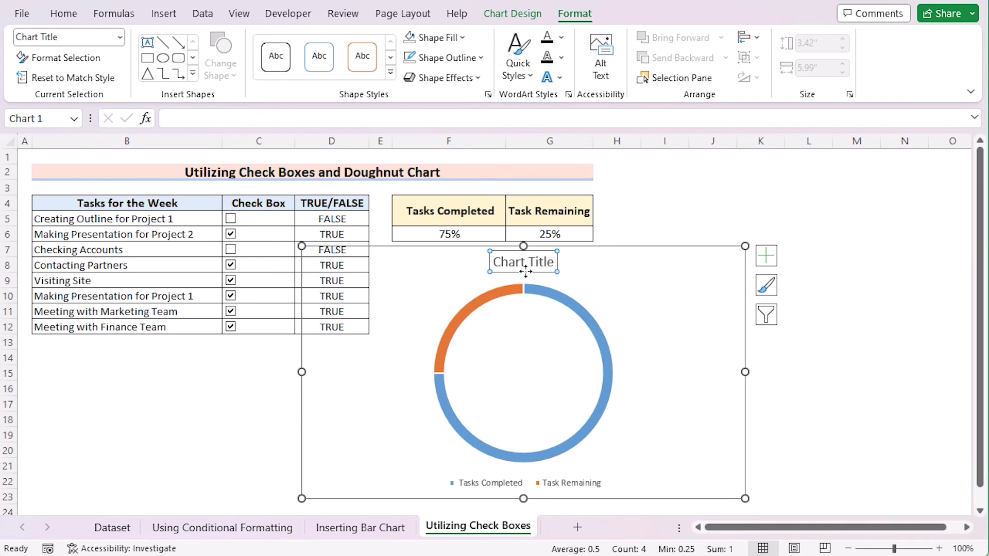
- Set the doughnut series' hole size to 50% for a thicker ring
left_click(558, 279)
double_click(557, 278)
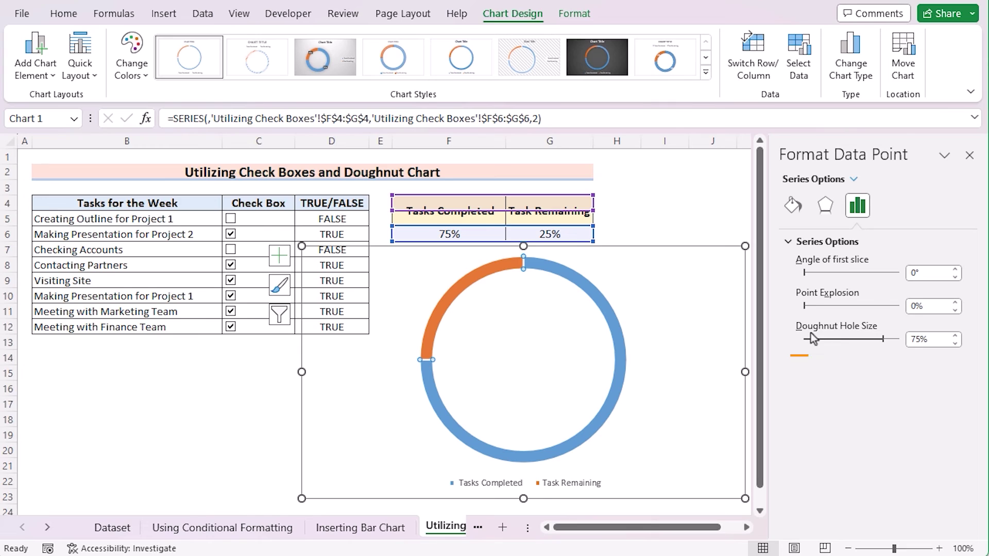
double_click(913, 339)
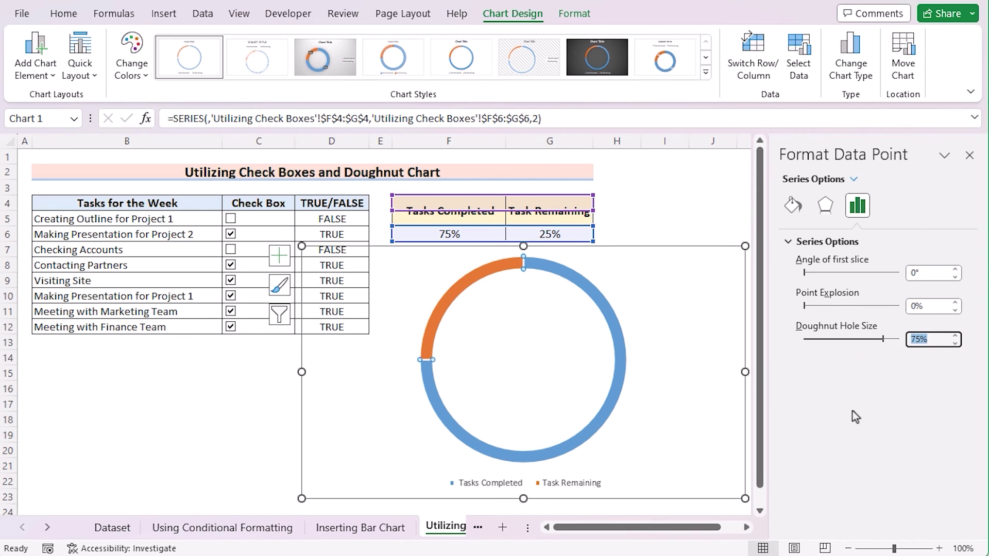
type("50")
key("Return")
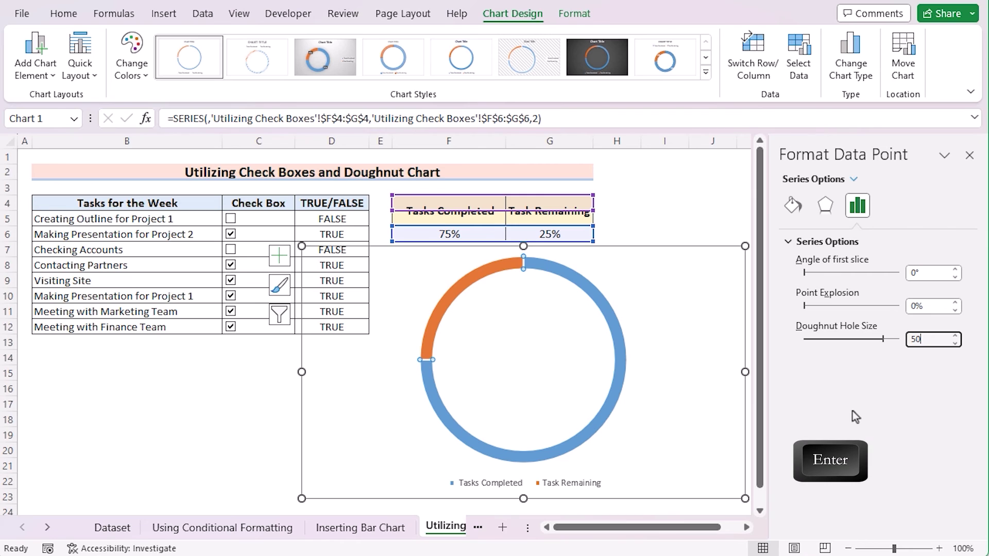
left_click(665, 188)
- Add percentage data labels to the doughnut, then untick Meeting with Marketing Team so it shows 63%/38%
left_click(969, 155)
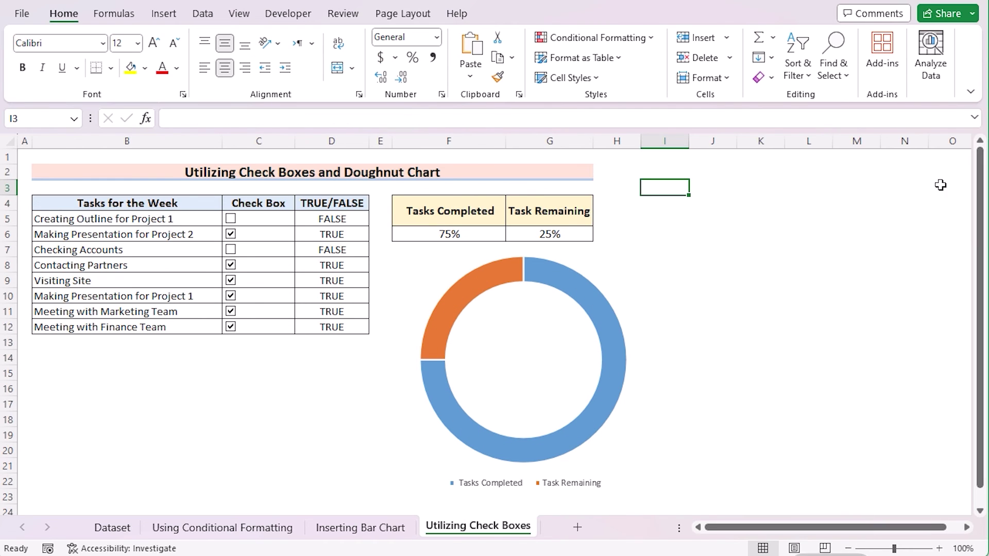
left_click(606, 321)
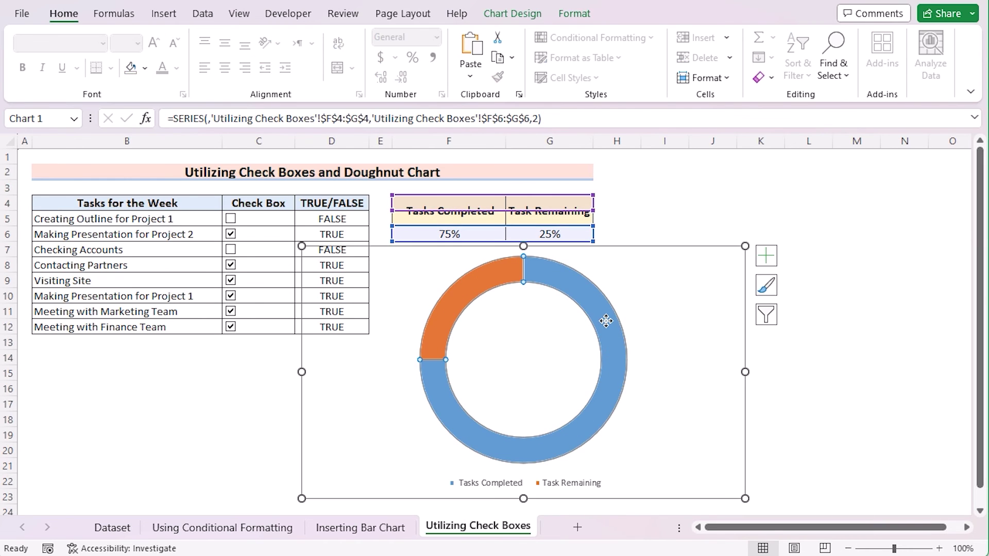
left_click(769, 261)
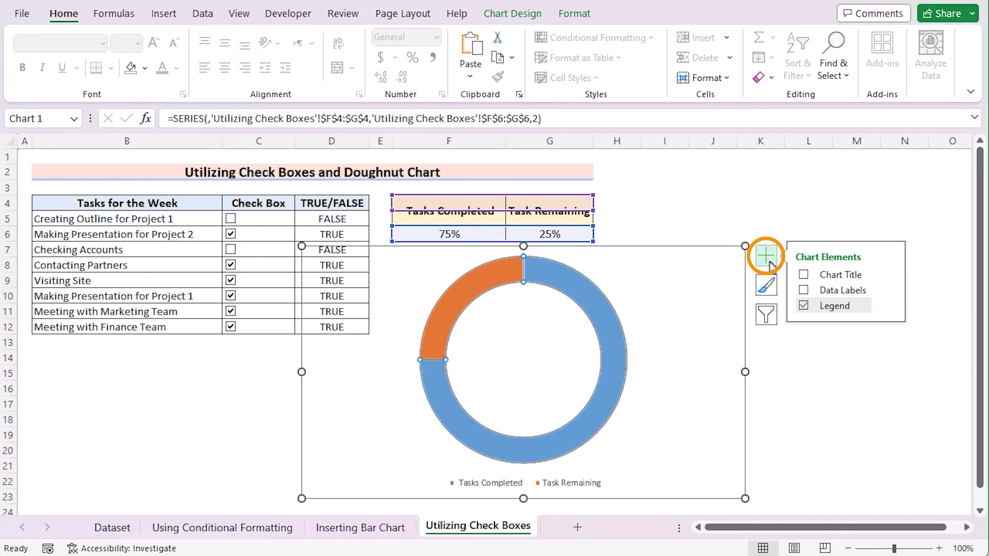
left_click(805, 291)
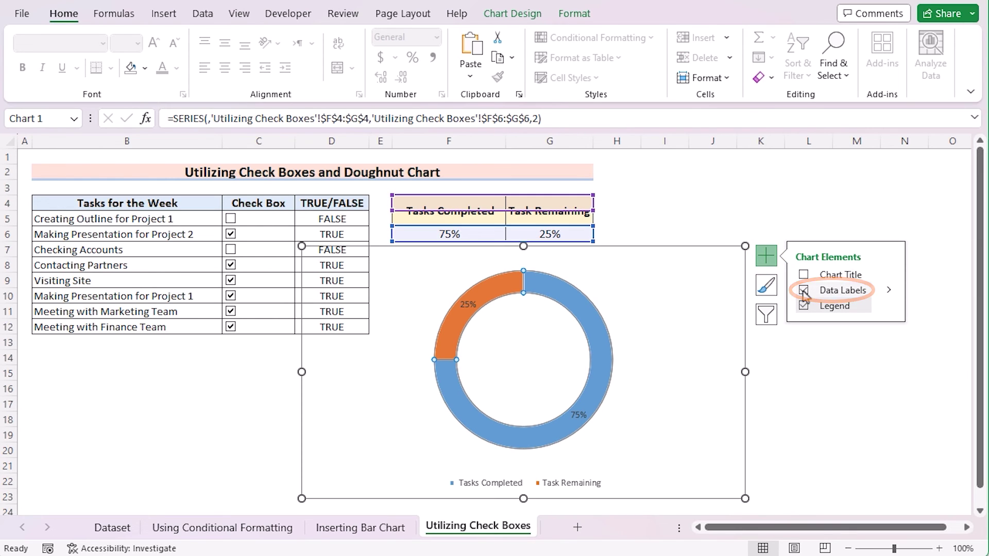
left_click(781, 170)
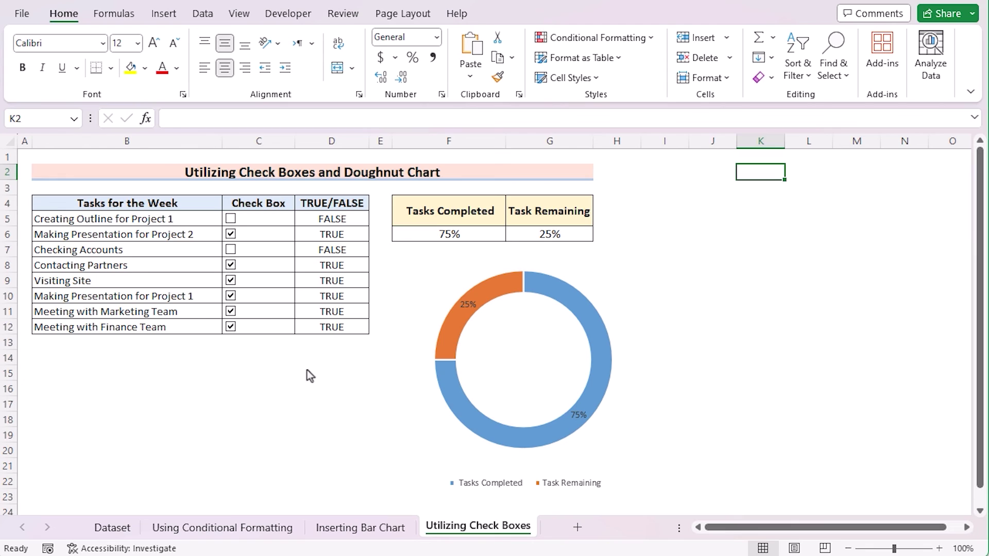
left_click(230, 311)
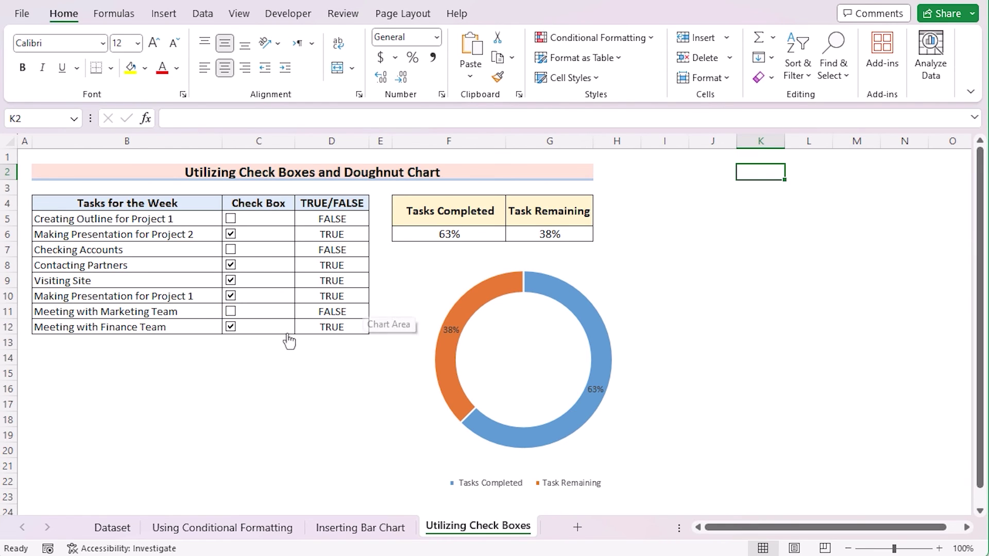